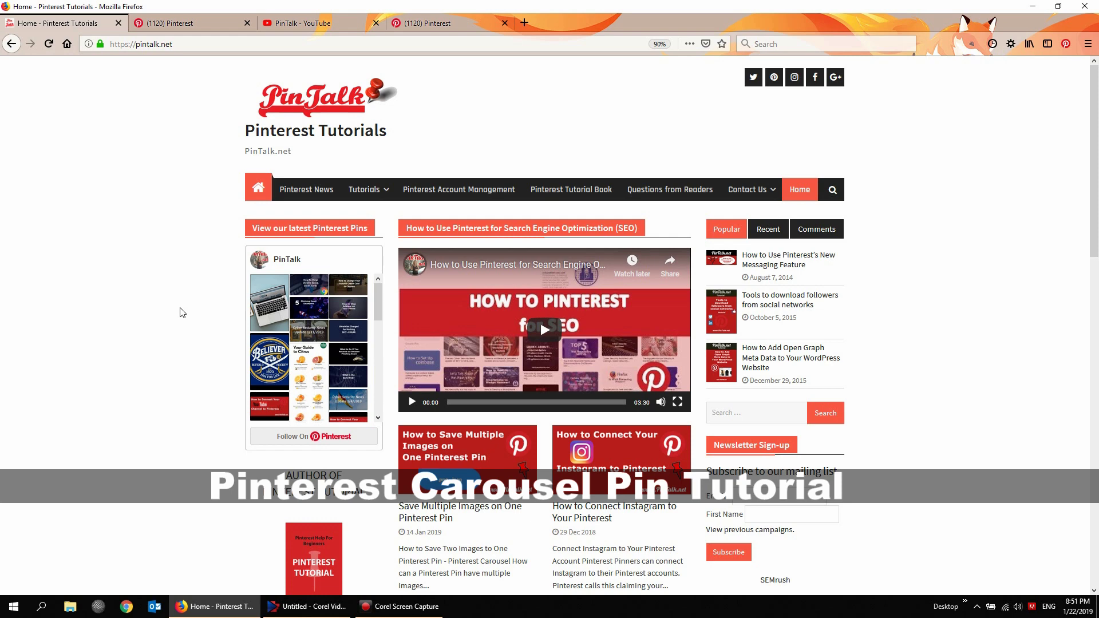
Open the PinTalk article "Save Multiple Images on One Pinterest Pin"
mouse_move(465, 470)
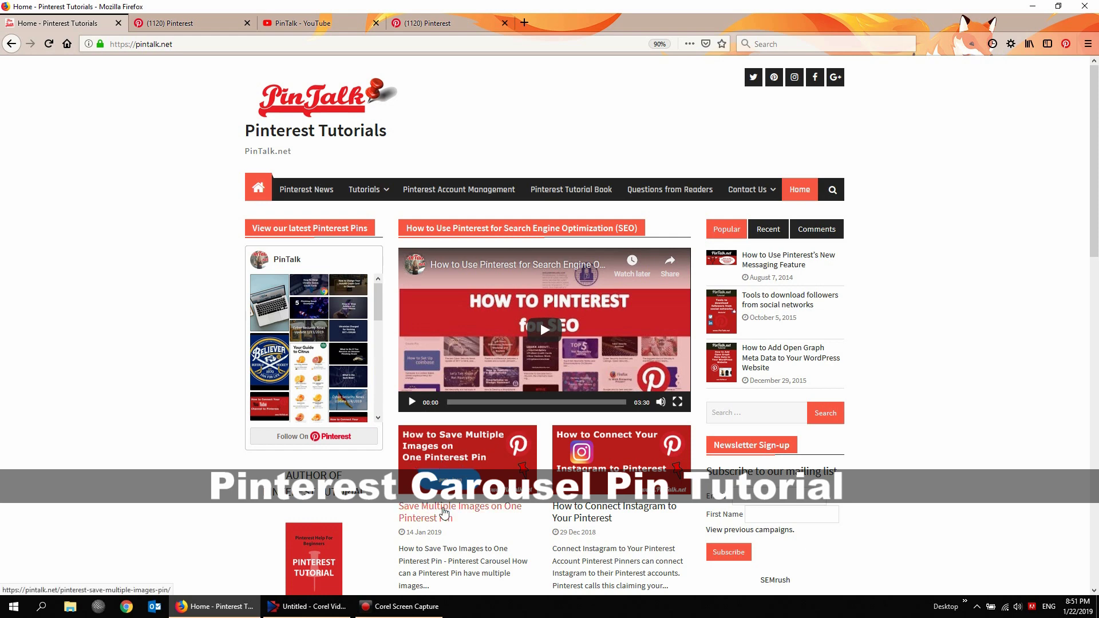
click(444, 511)
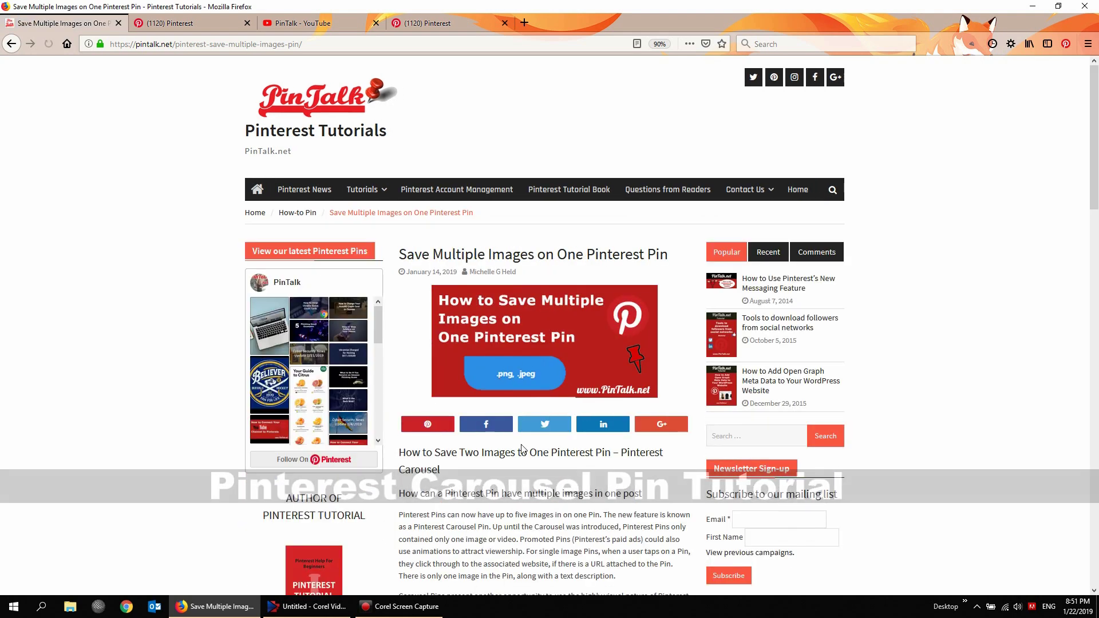
Open the laptop-image carousel Pin on the PinTalk Pinterest profile, advance through its images and return to the profile's Pins
mouse_move(522, 343)
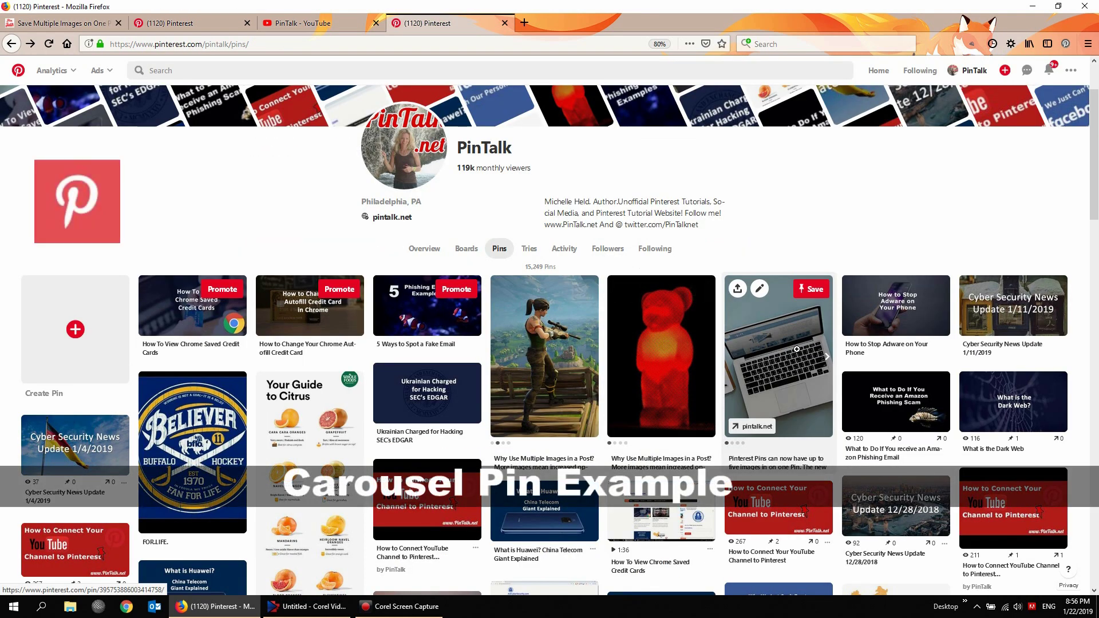
click(796, 349)
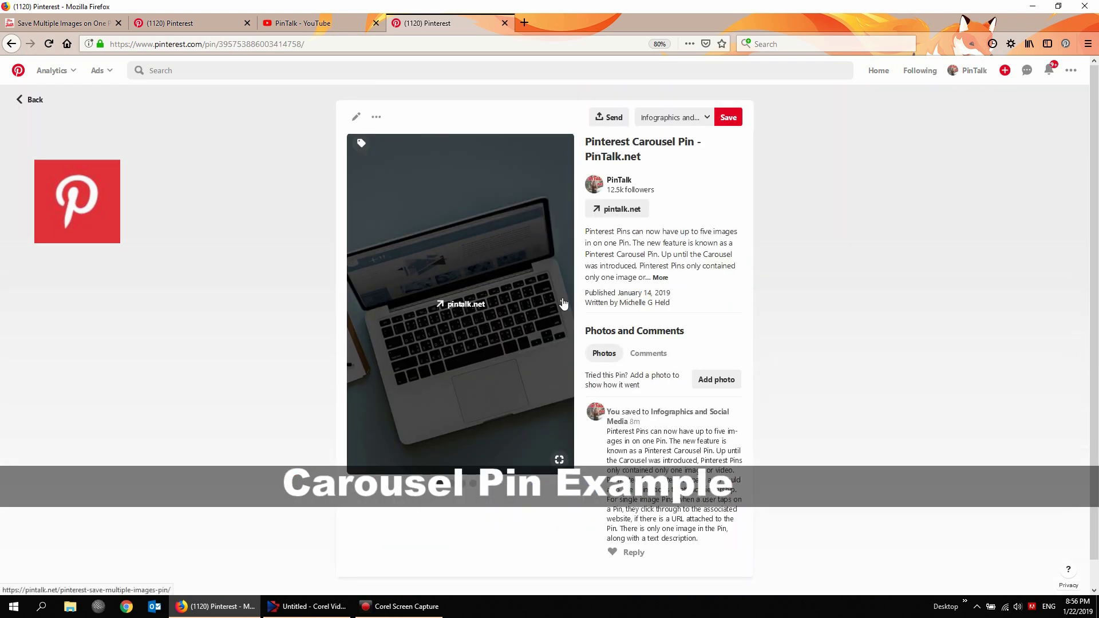
click(562, 303)
click(562, 303)
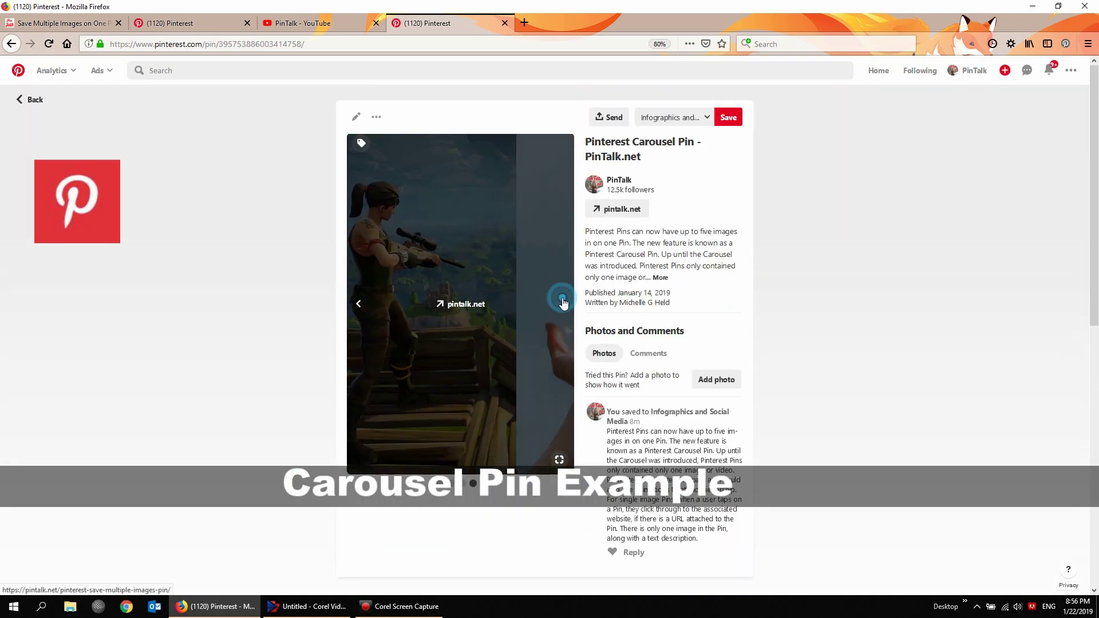
click(22, 102)
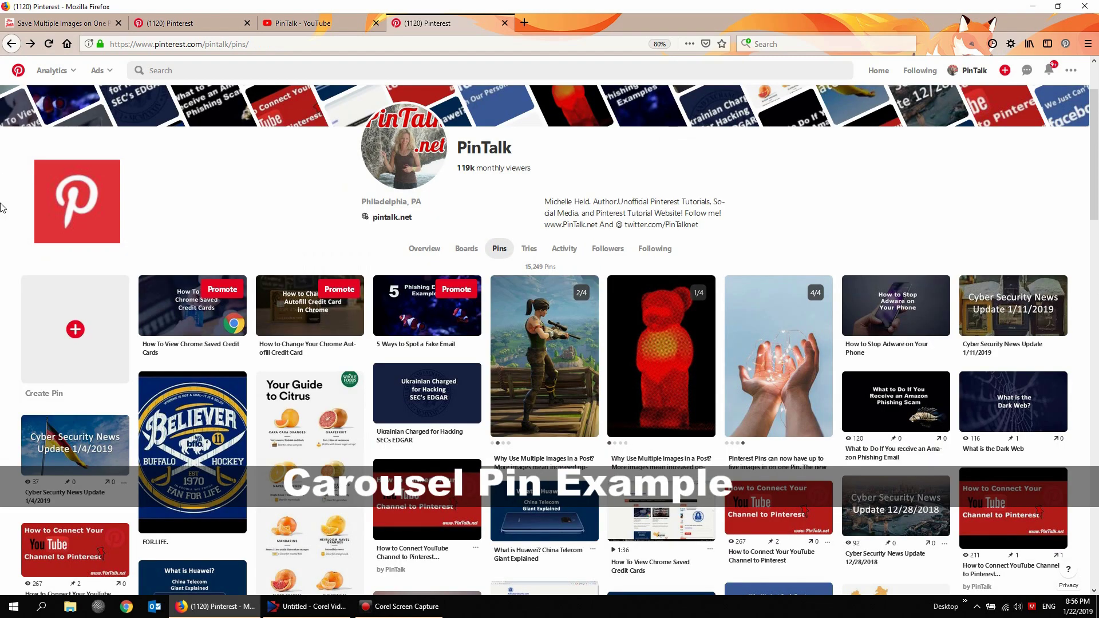
Reopen the same carousel Pin, view each image up to the last one and look over its description and comments
click(806, 349)
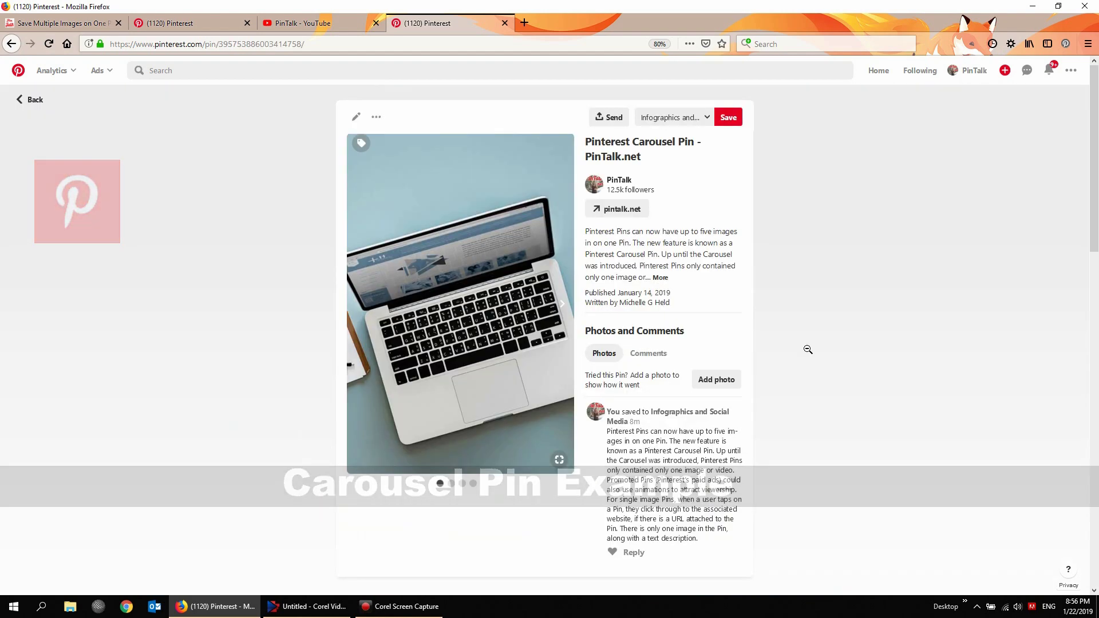
click(560, 302)
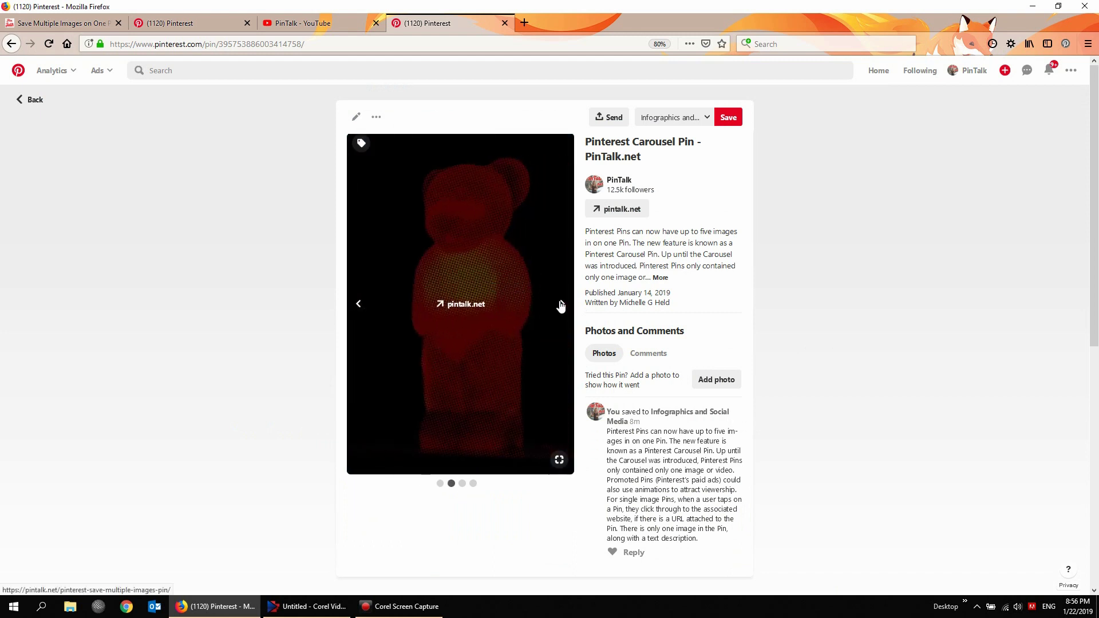
click(559, 304)
click(559, 304)
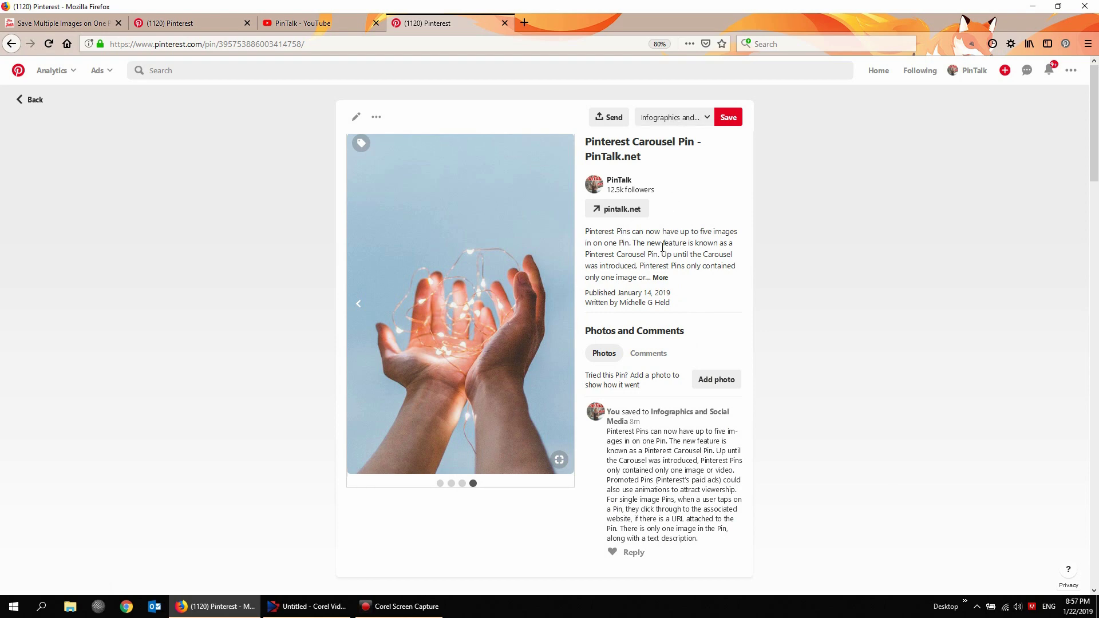
scroll(673, 337, down, 3)
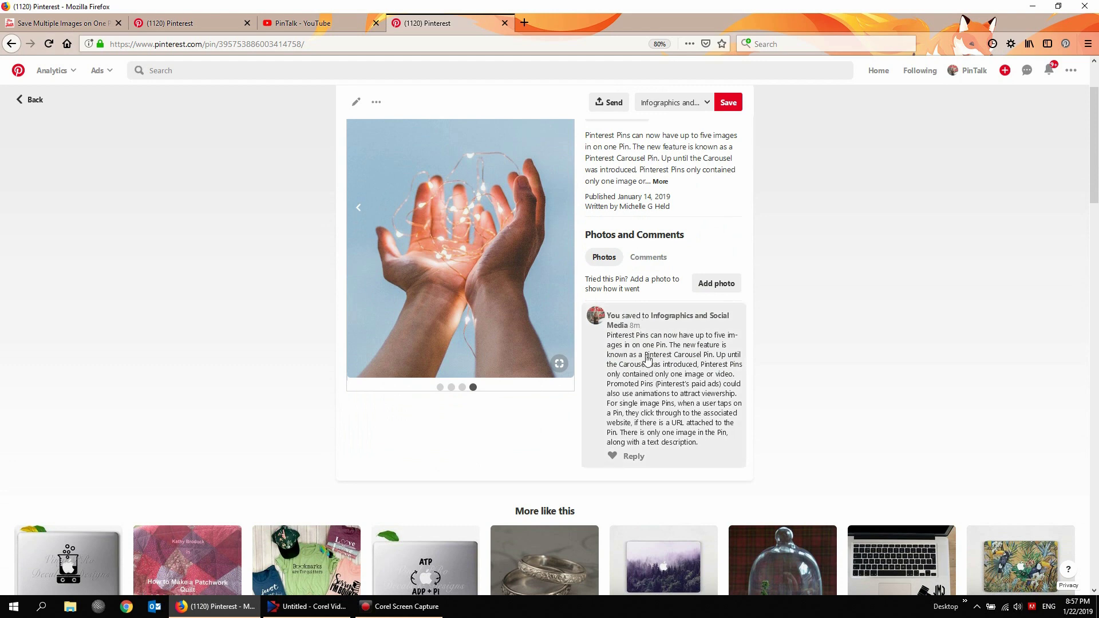
click(612, 455)
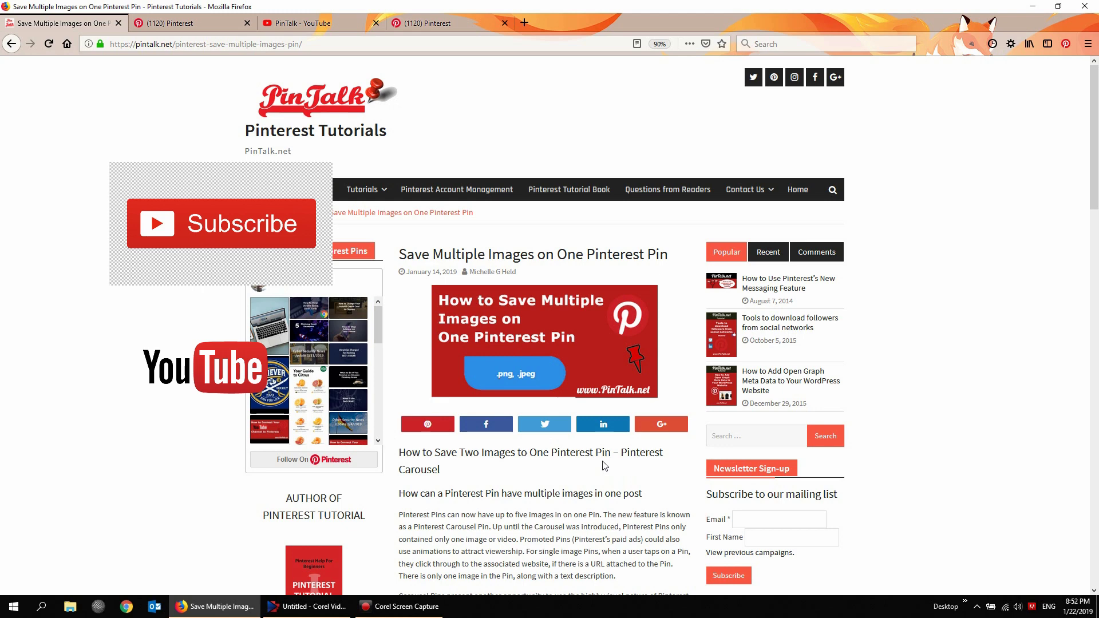
View the uploaded videos on PinTalk's YouTube channel and return to the article about multiple-image Pins
click(309, 22)
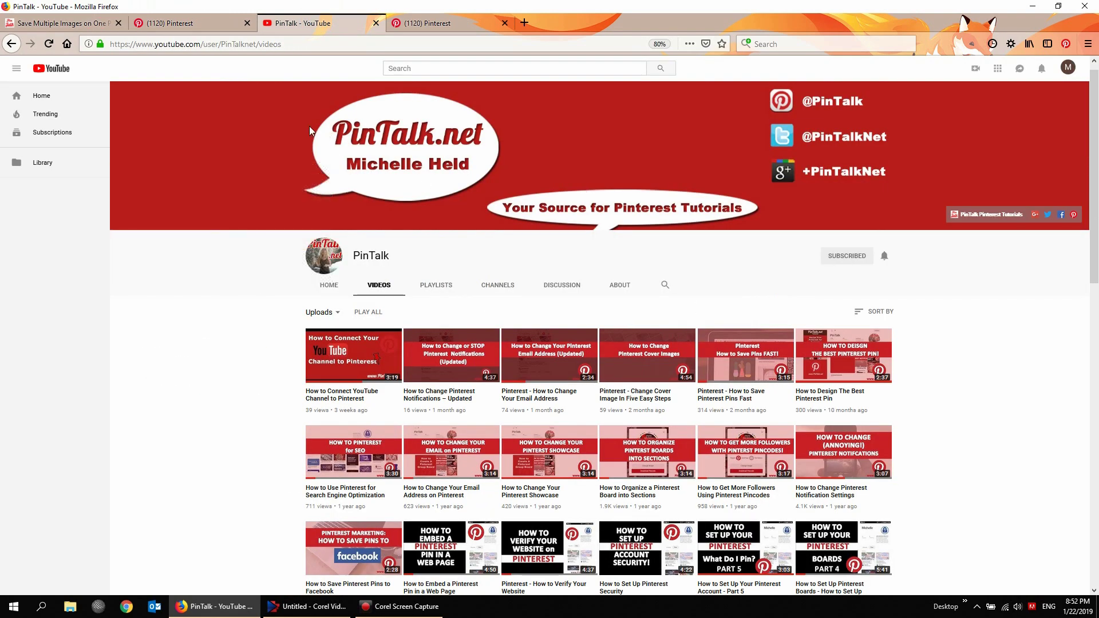
click(57, 22)
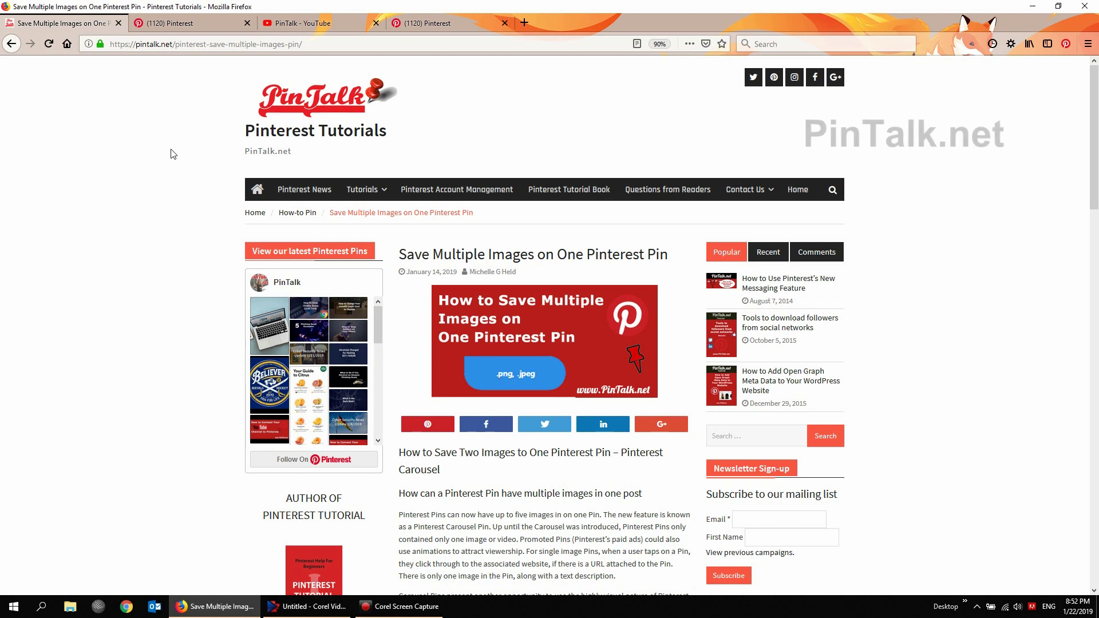
Start creating a new carousel from the PinTalk Pinterest profile
click(187, 24)
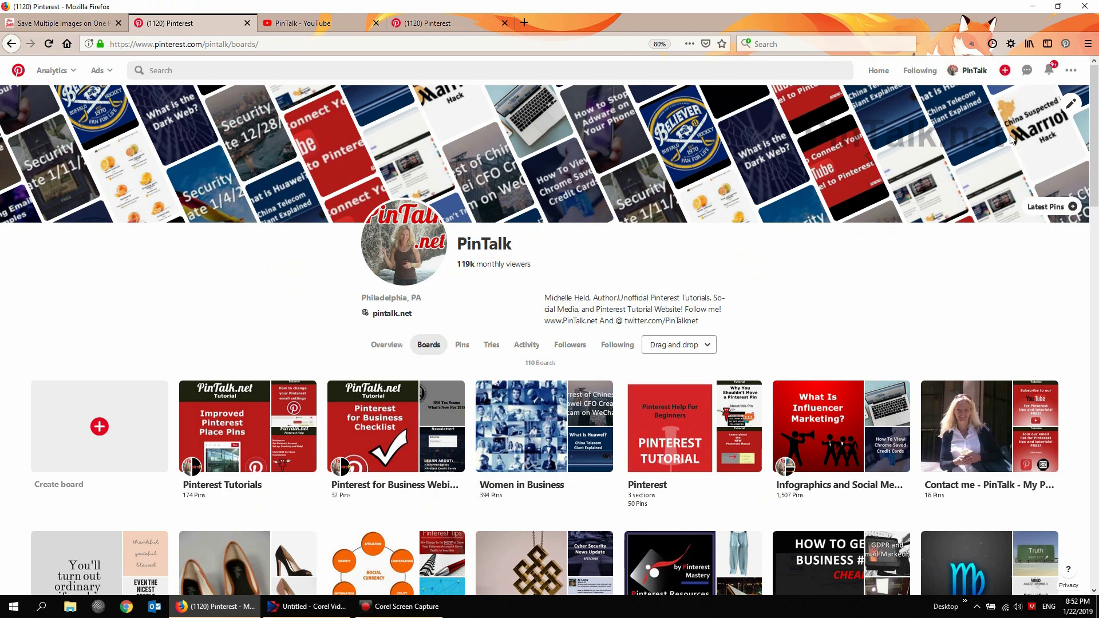
click(1005, 70)
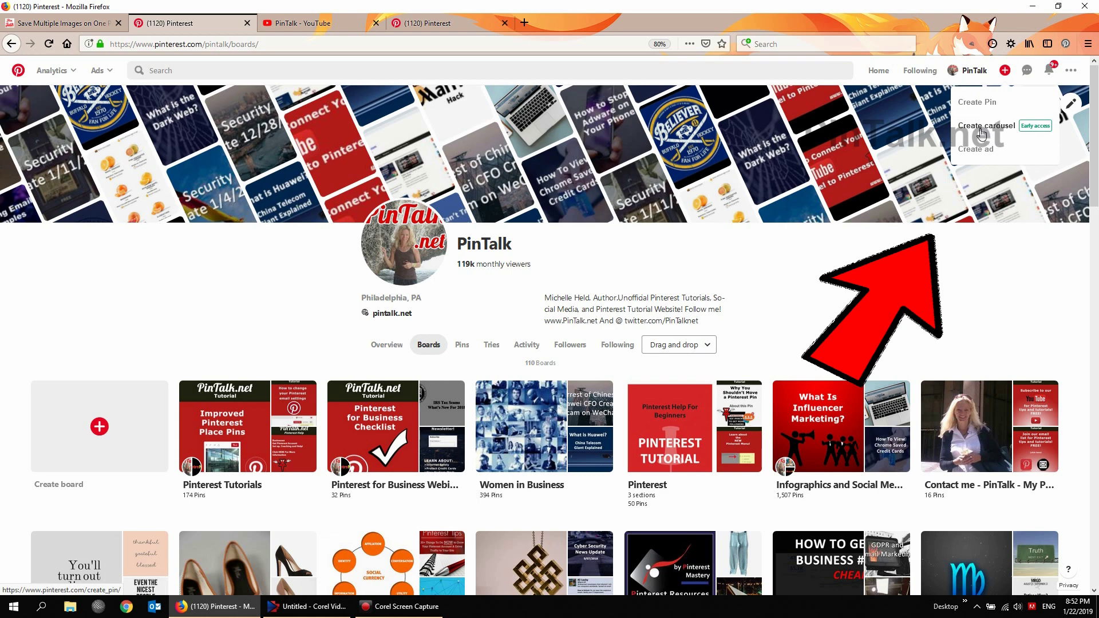
click(1015, 130)
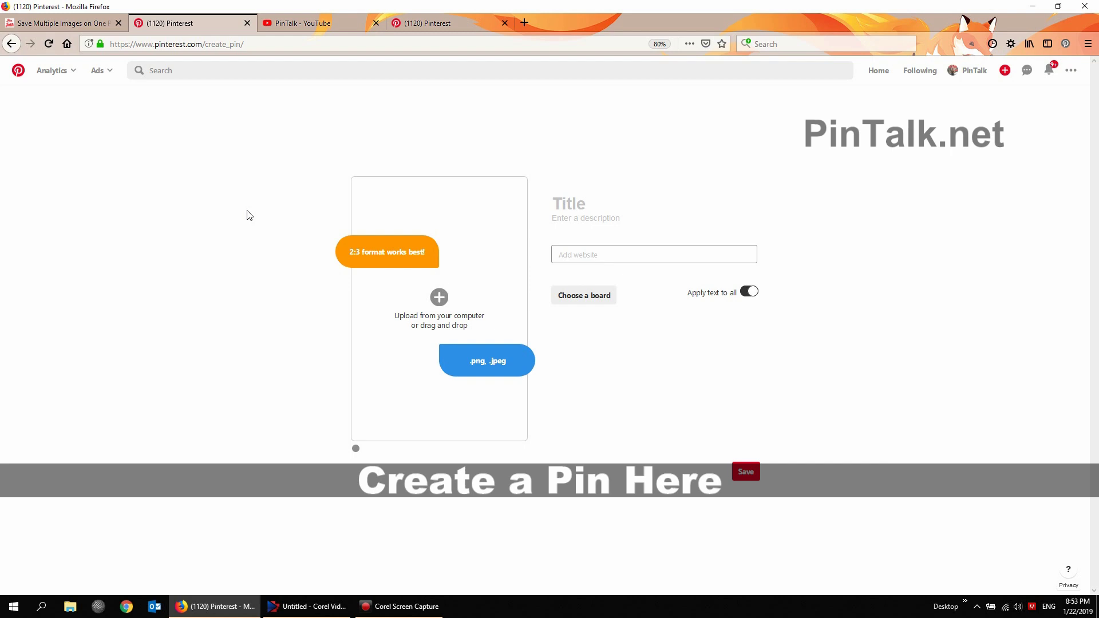
Upload What-is-Fancy-Bear.png from the Russia folder under Posts as the first carousel image
click(439, 297)
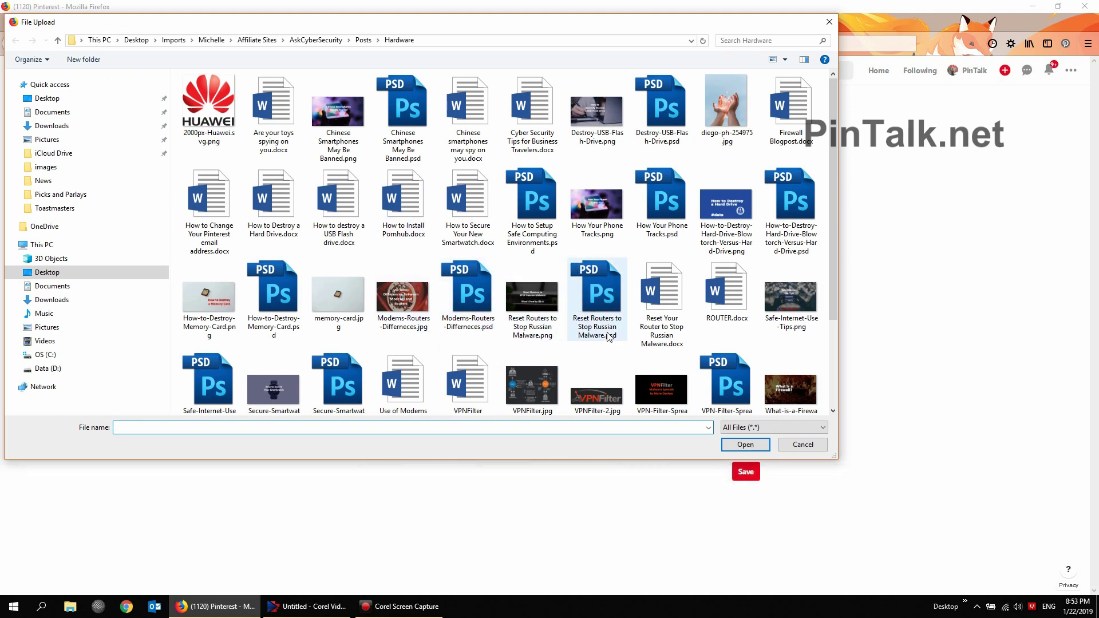
scroll(609, 337, down, 2)
scroll(651, 368, up, 2)
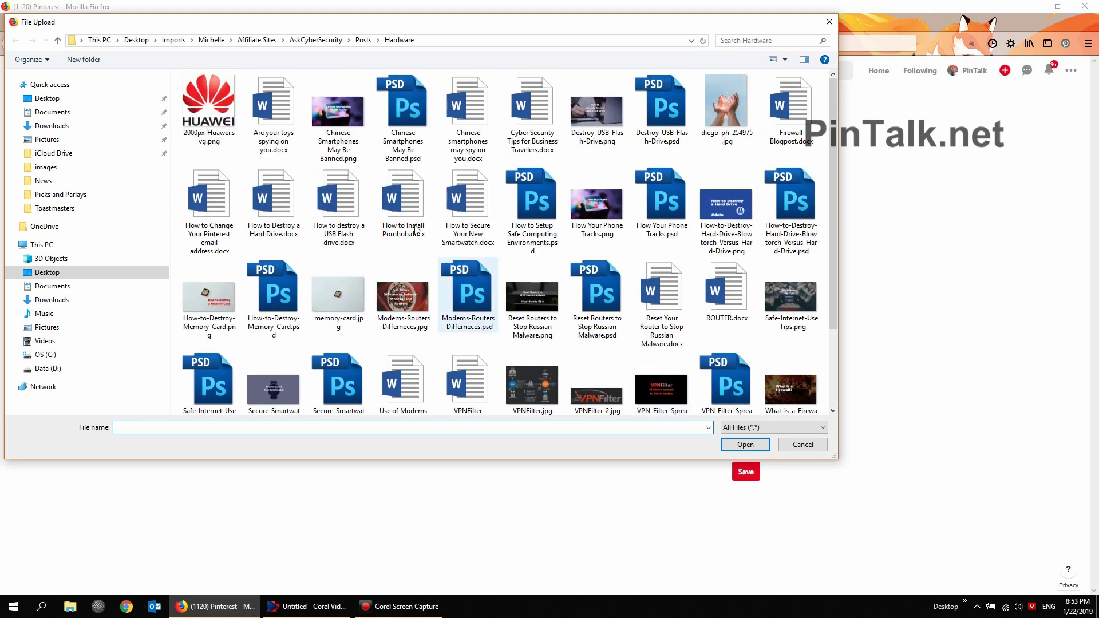
click(363, 40)
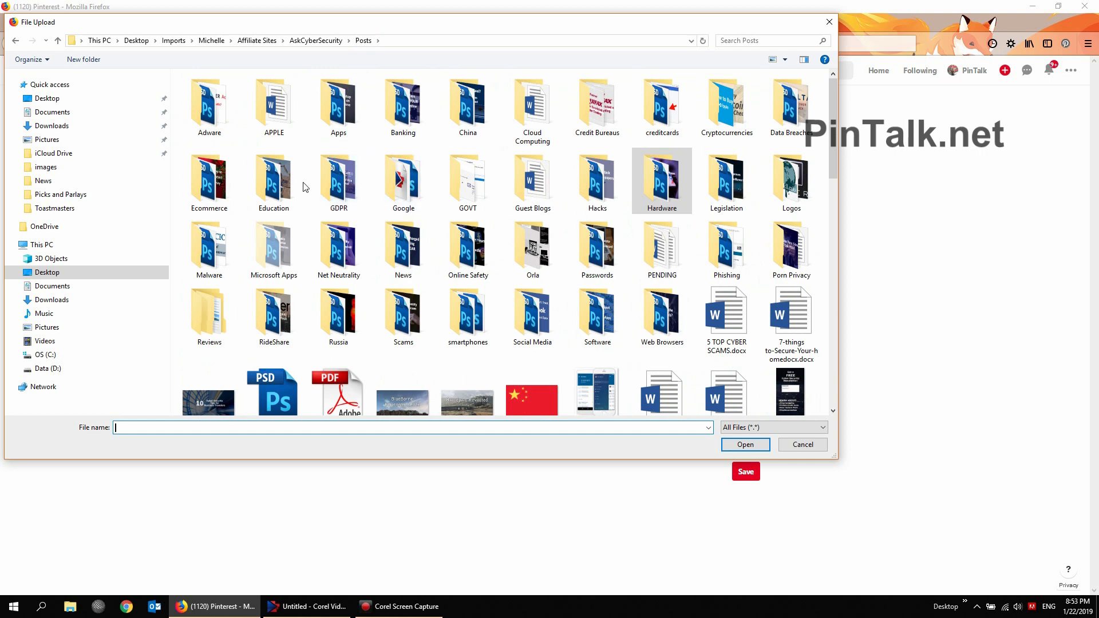
double_click(287, 197)
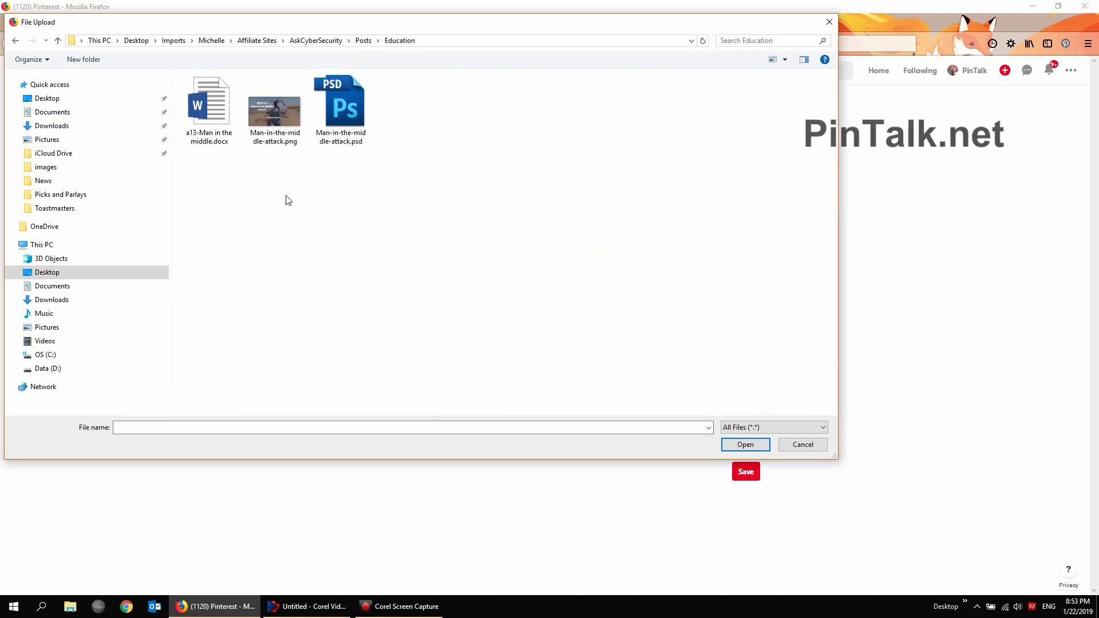
click(362, 40)
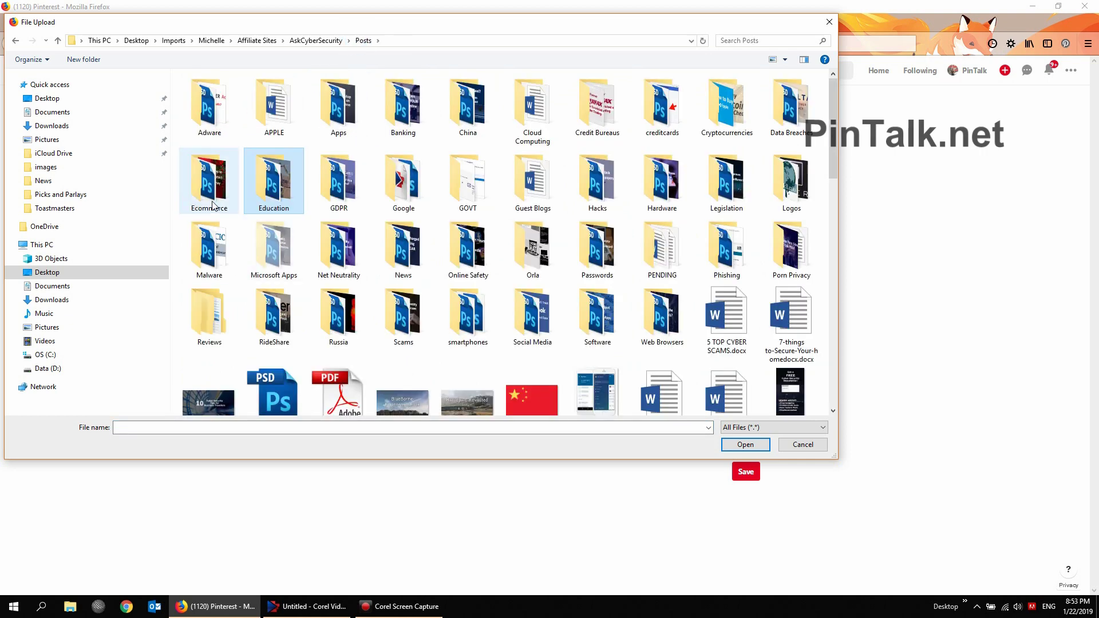
double_click(330, 254)
click(363, 40)
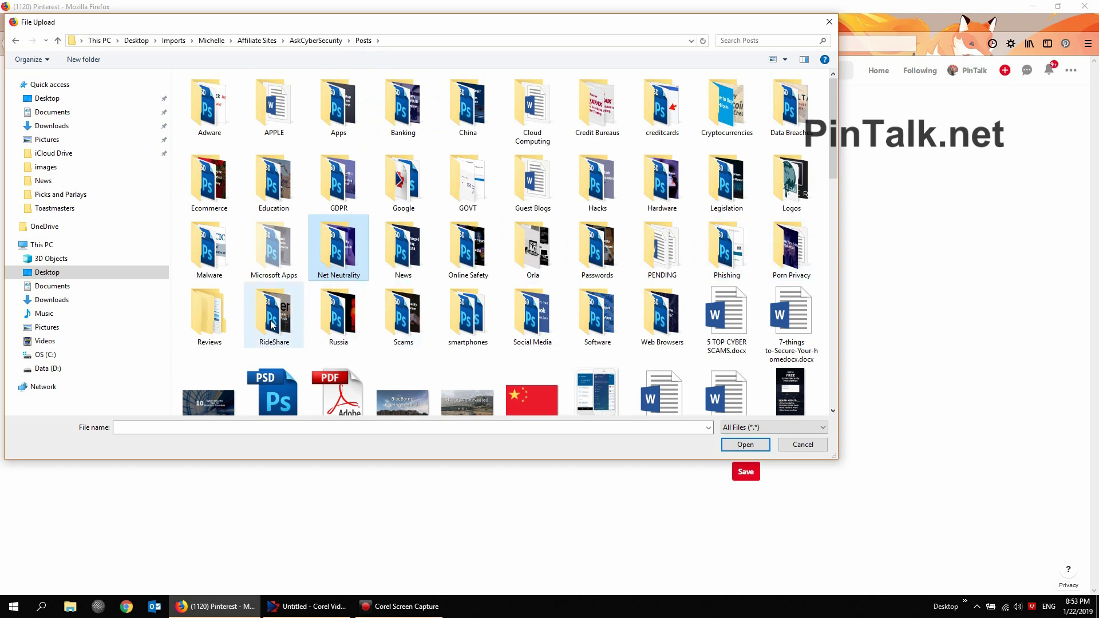
double_click(340, 322)
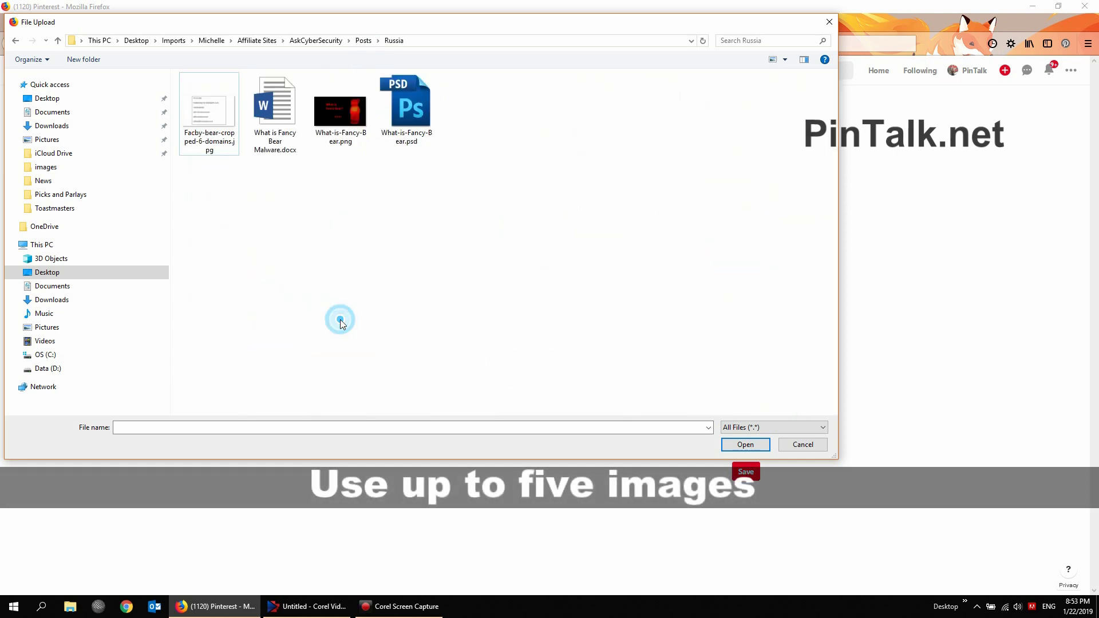
click(340, 112)
click(745, 444)
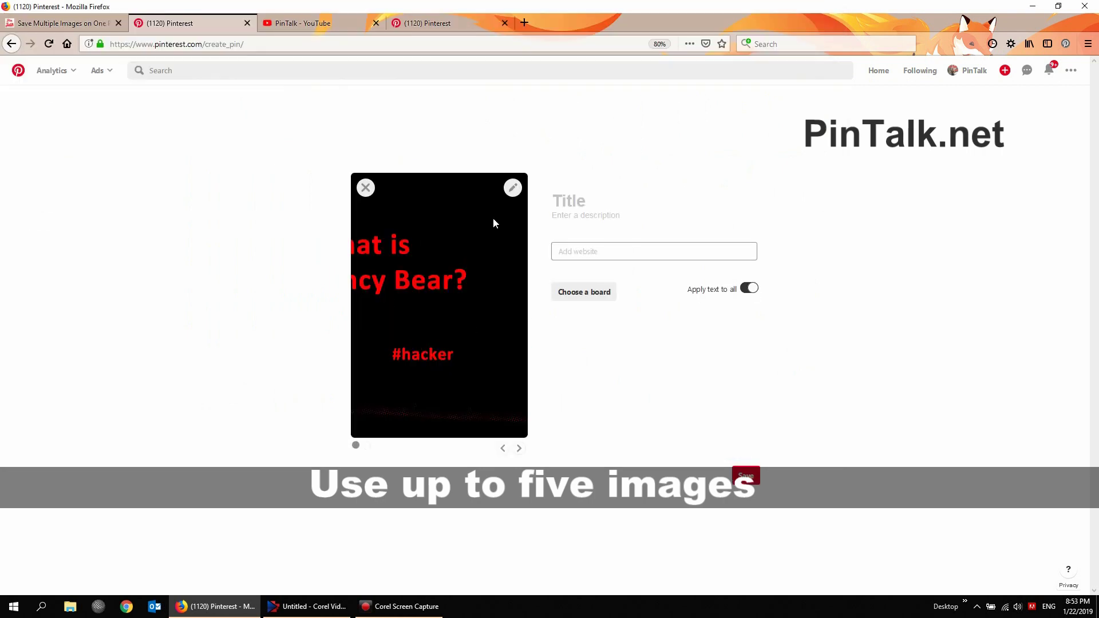
Crop the first carousel image at 2:3 around the red bear and return to the Pin form
click(512, 189)
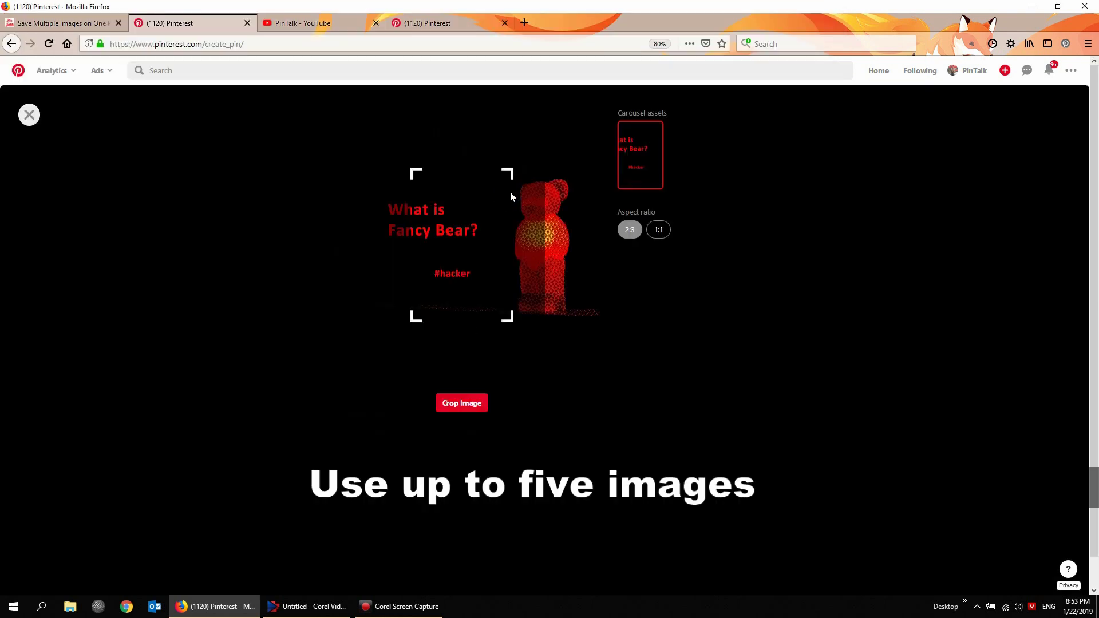
drag(484, 231, 548, 228)
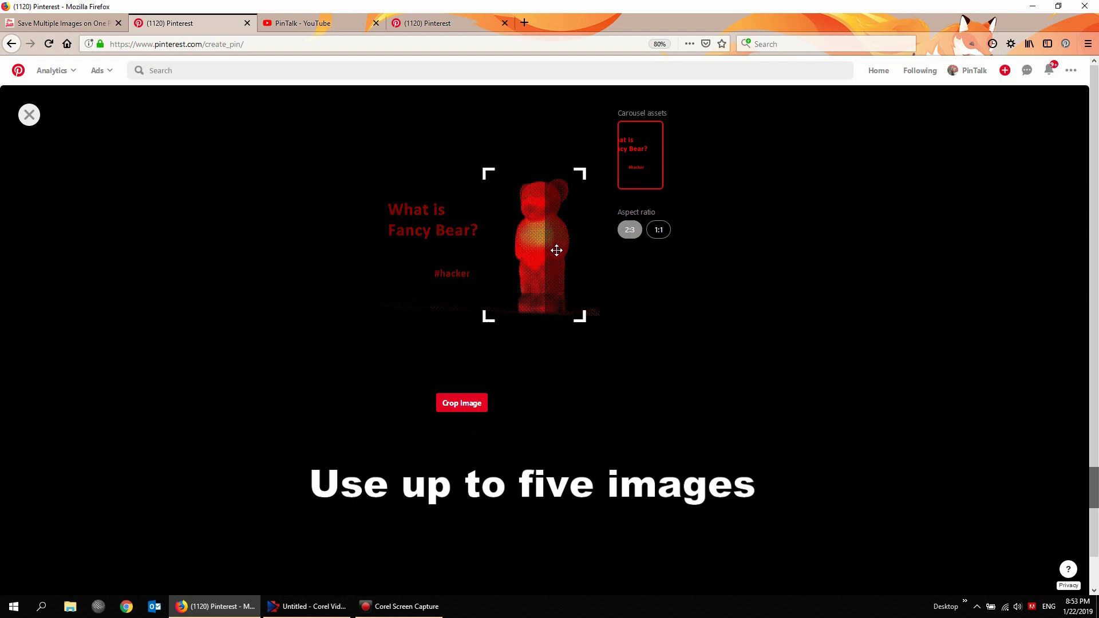
drag(555, 249, 560, 248)
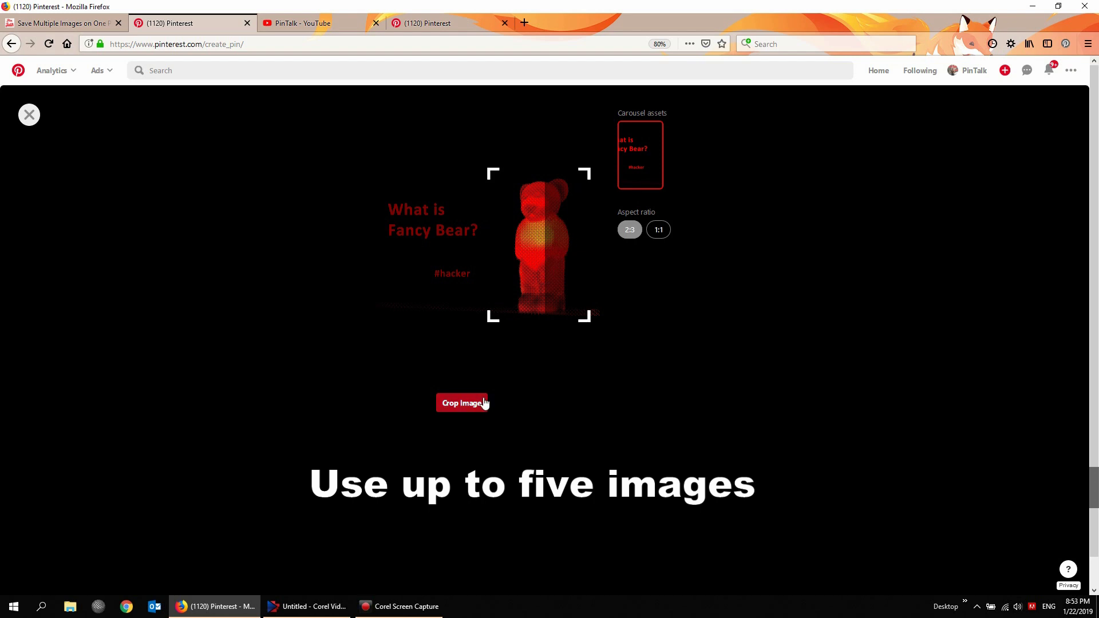
click(475, 404)
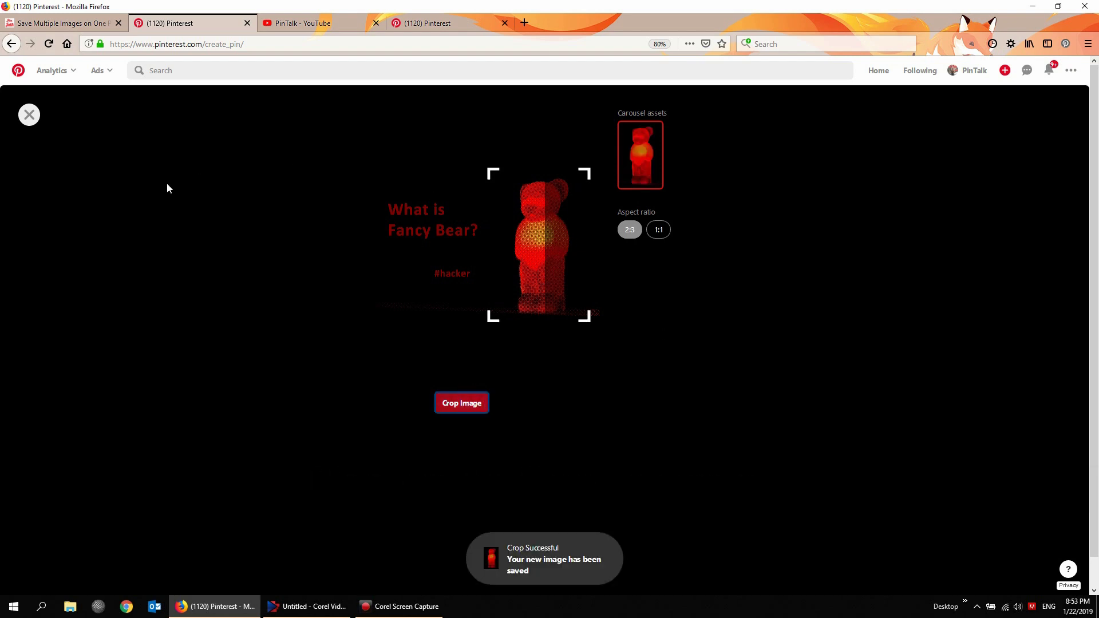
click(30, 115)
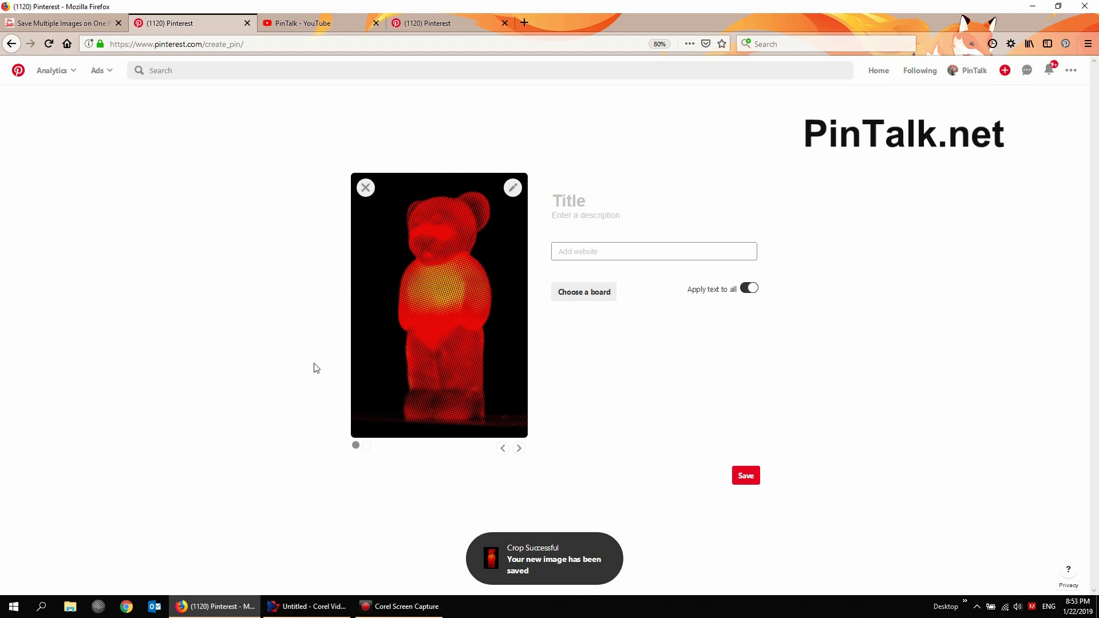
Upload the Fortnite battle royale image from the Hacks folder under Posts as the second carousel image
click(518, 449)
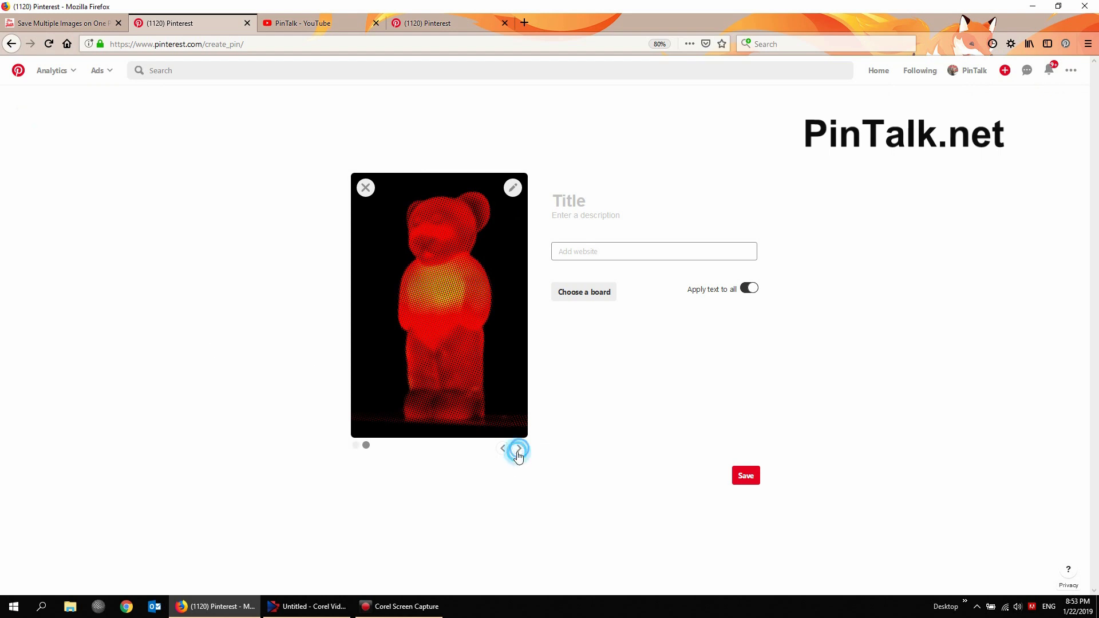
click(439, 294)
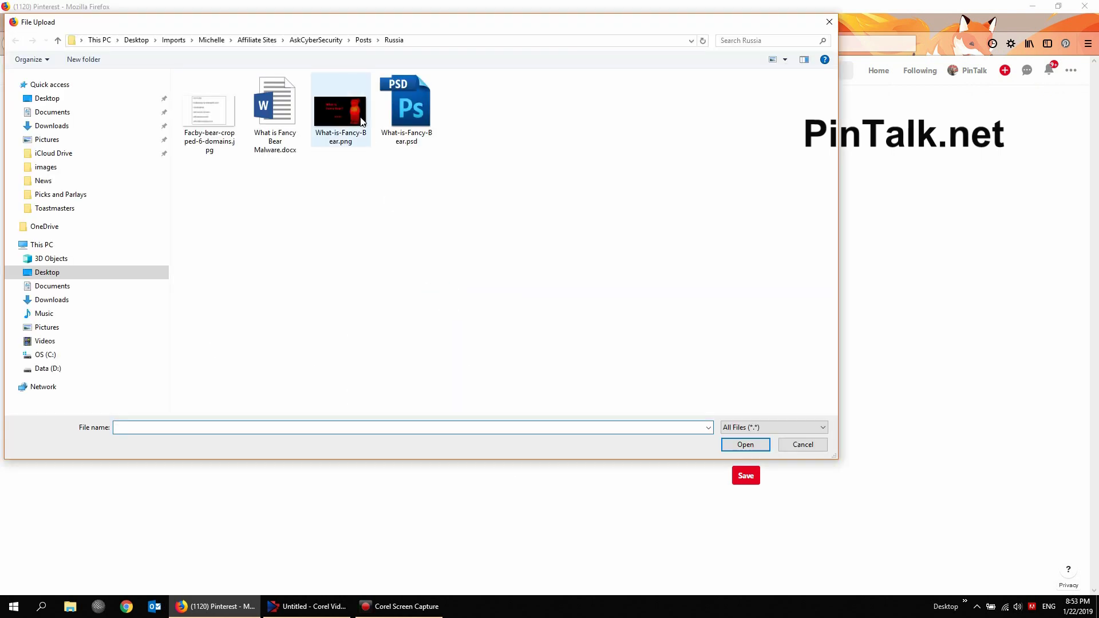
click(360, 40)
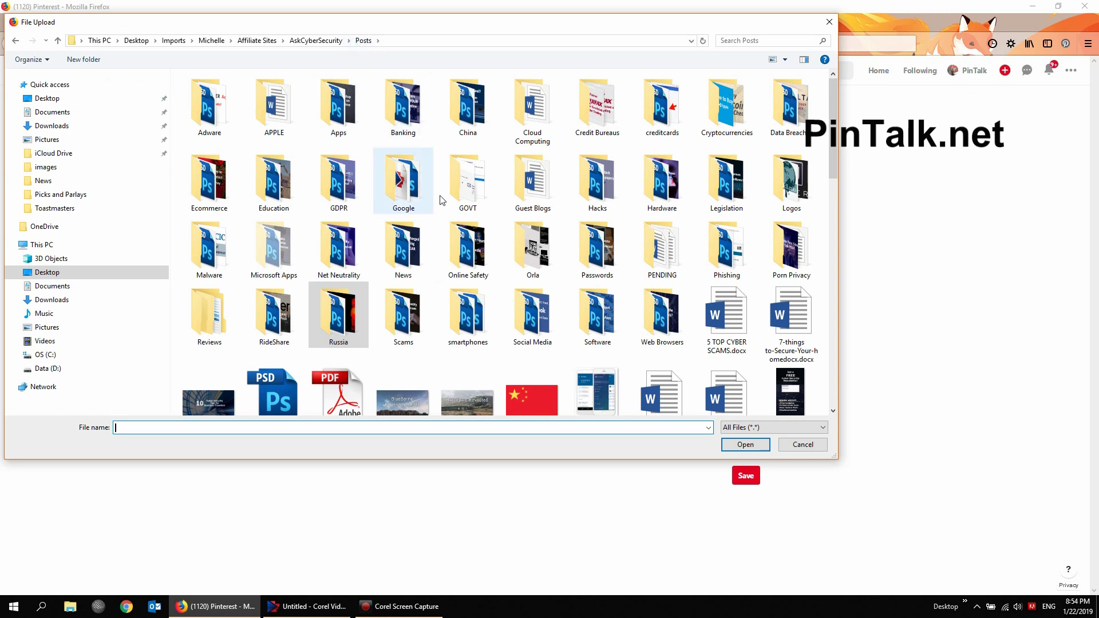
double_click(596, 182)
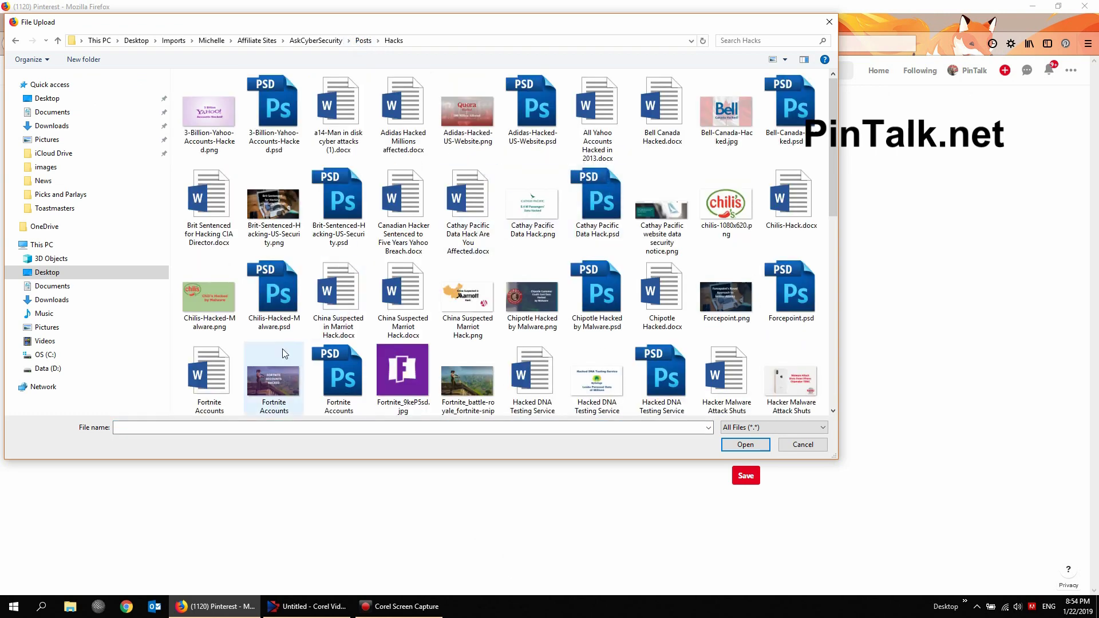
click(474, 383)
click(725, 446)
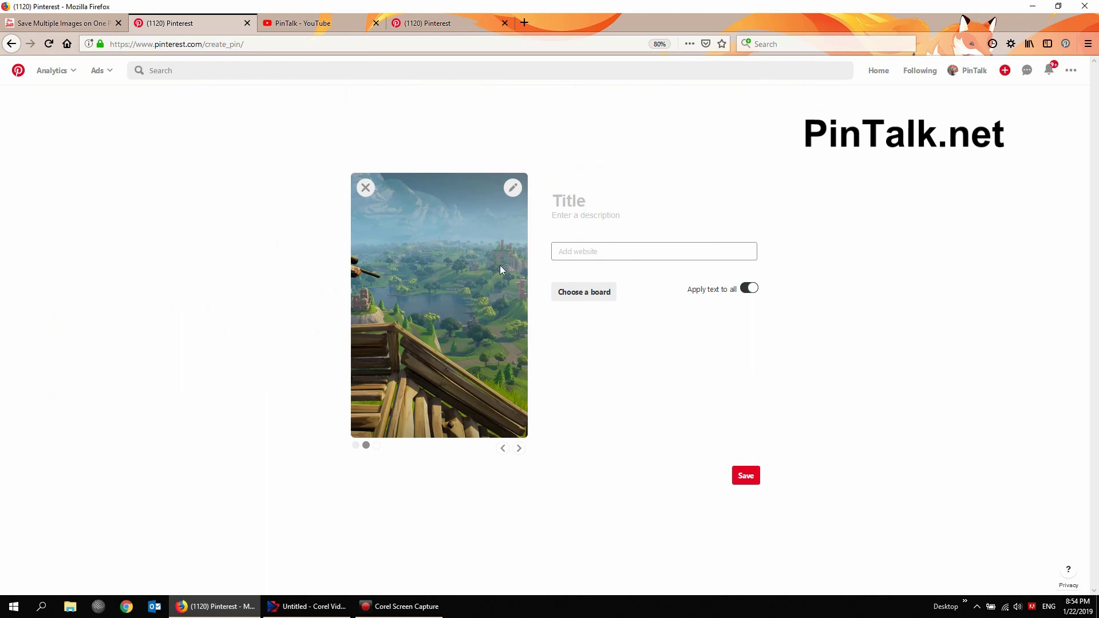
Crop the second carousel image at 2:3 around the character holding the rifle
click(513, 188)
drag(470, 260, 401, 256)
click(449, 409)
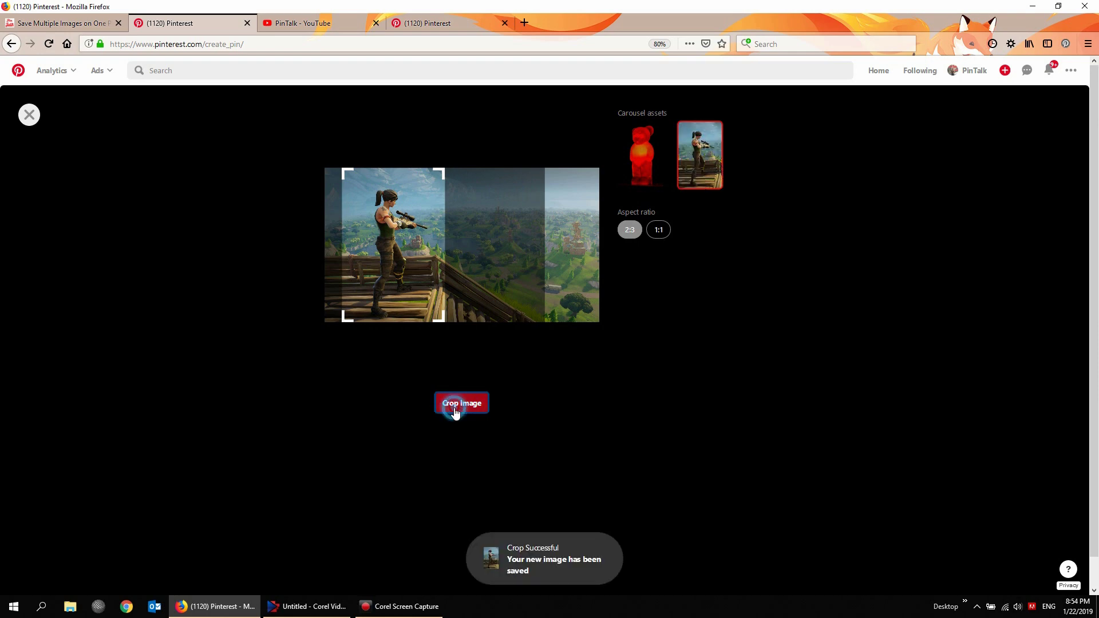
Return to the Pin form and upload Watrix-chinese-gait-recognition-AI.jpg from the China folder under Posts as the third carousel image
click(29, 115)
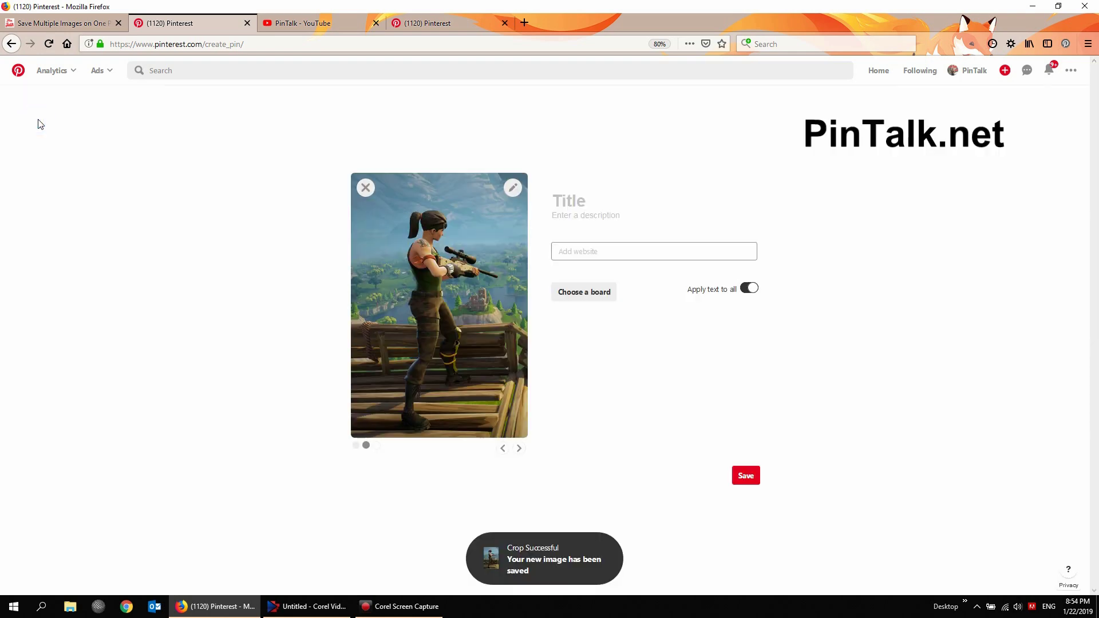
click(519, 448)
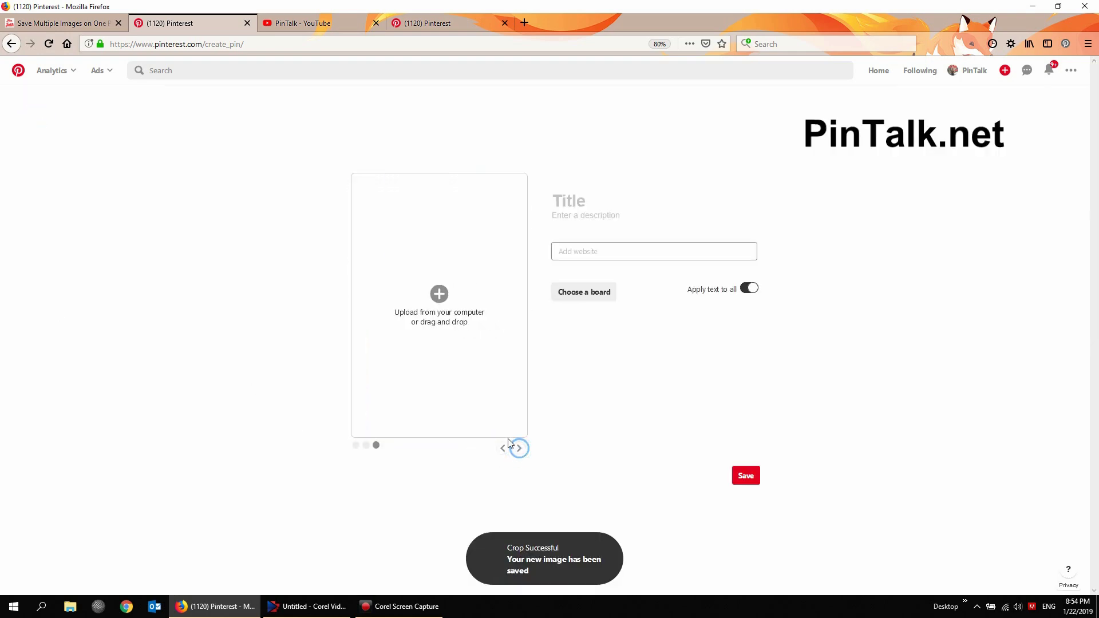
click(438, 294)
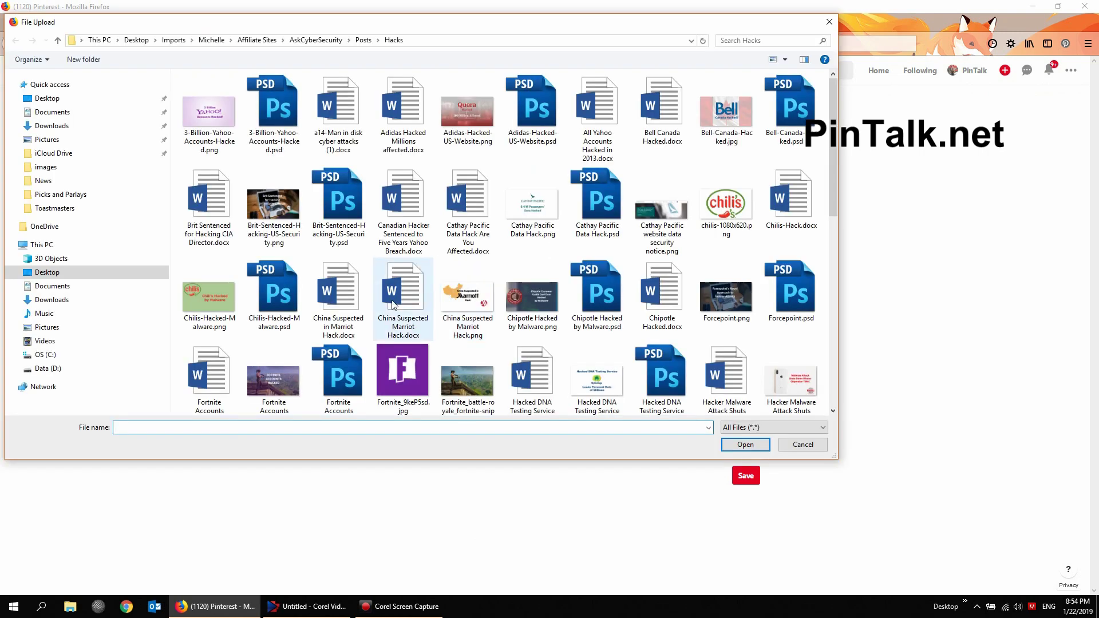
scroll(538, 338, down, 10)
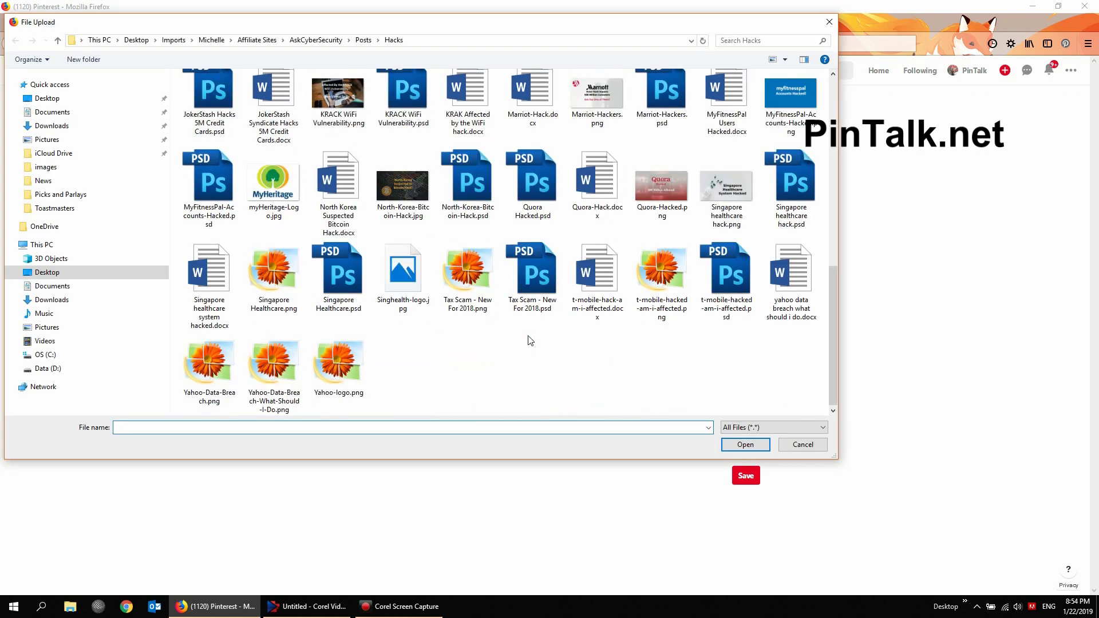
scroll(530, 340, up, 5)
click(363, 40)
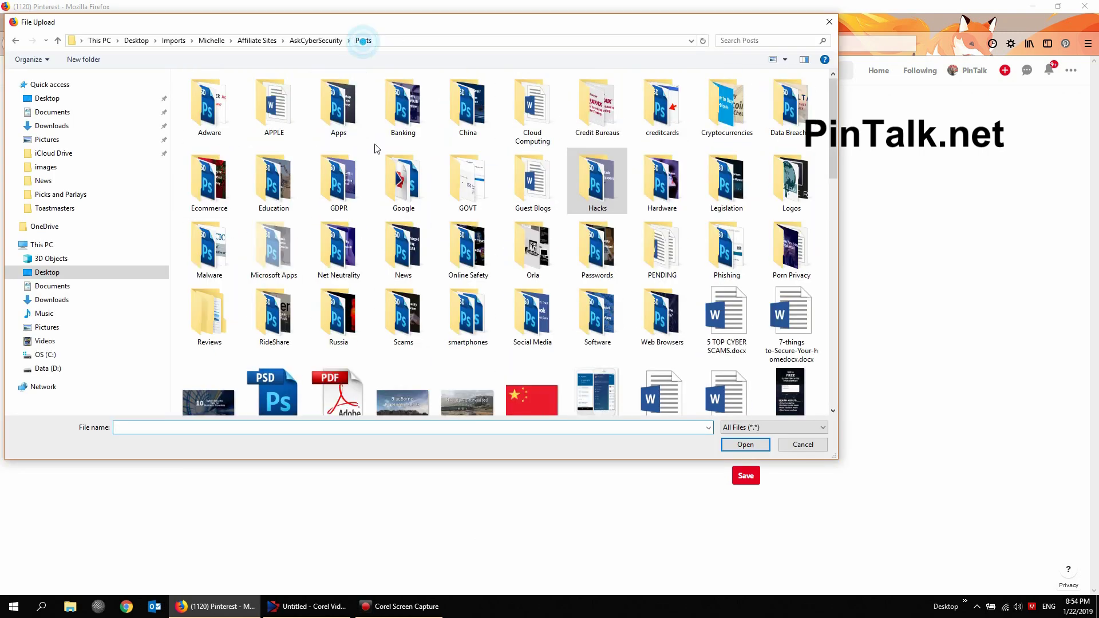
double_click(467, 129)
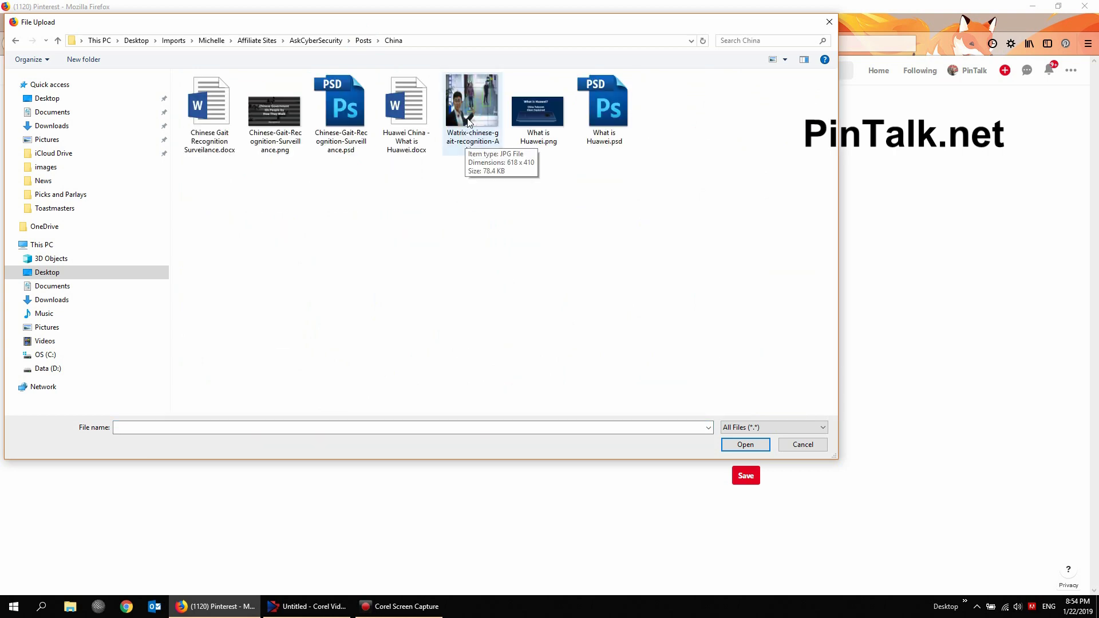
click(468, 122)
click(749, 450)
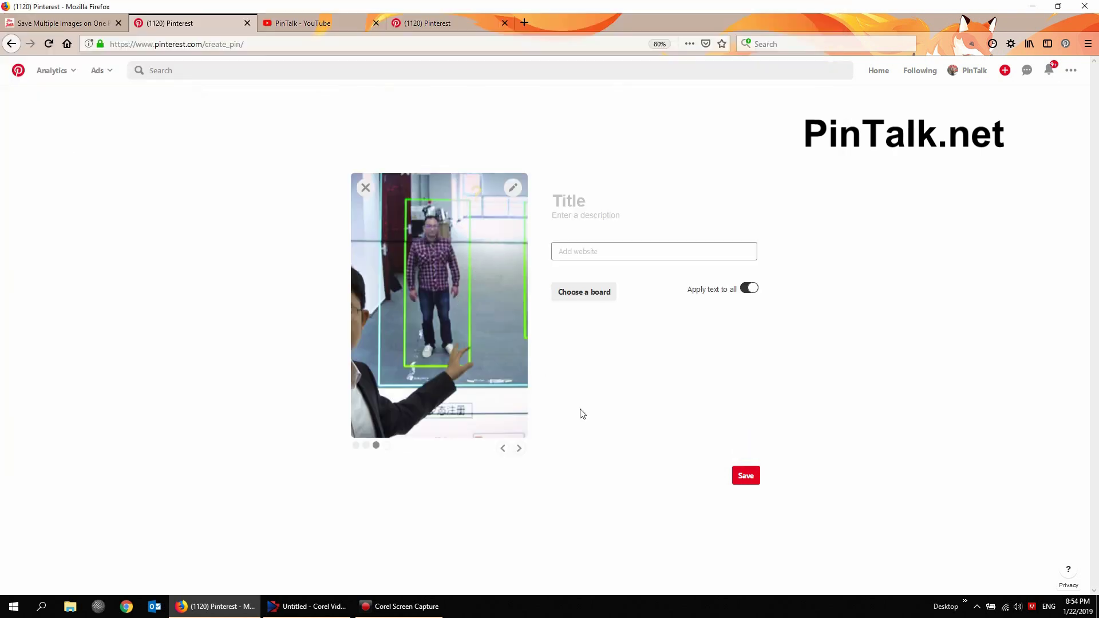
Upload Spotify-accunt-page.png from the Apps folder under Posts as the fourth carousel image
click(518, 448)
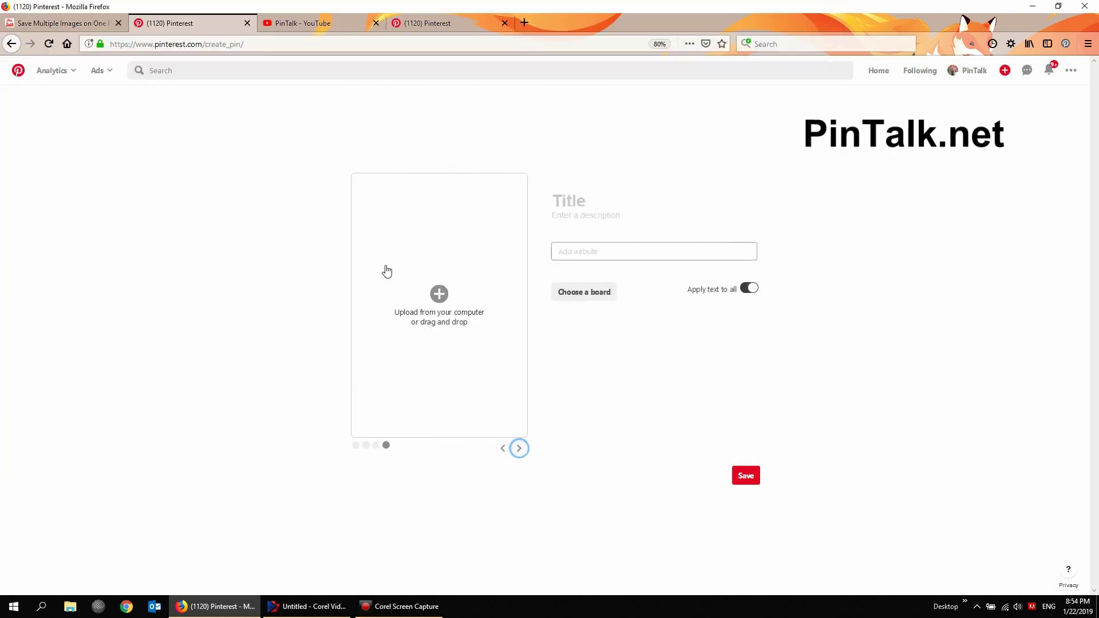
click(447, 303)
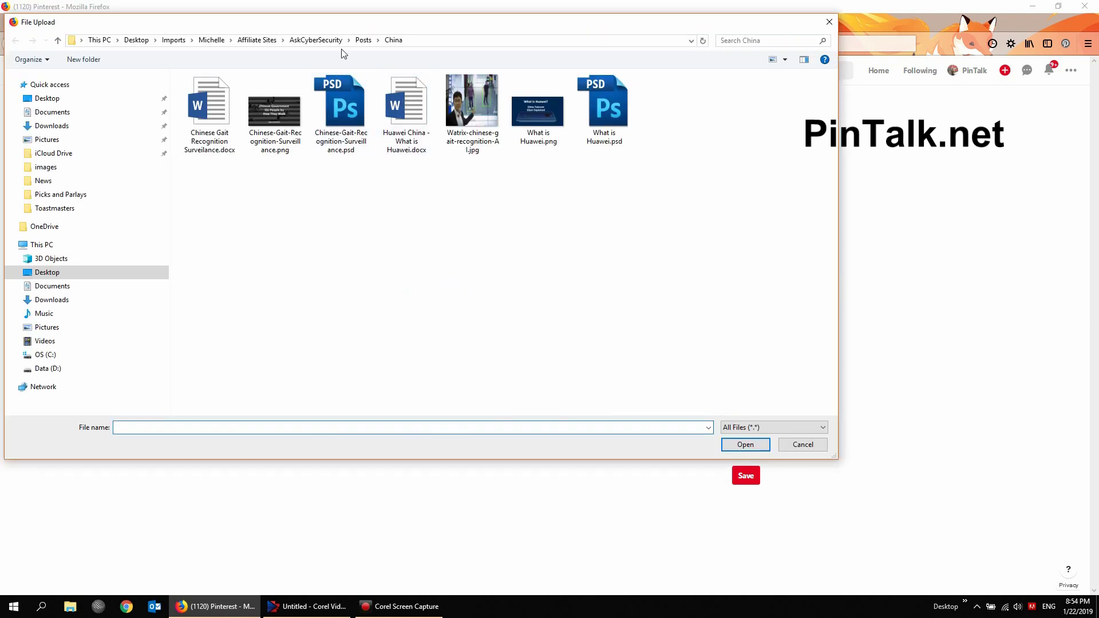
click(362, 40)
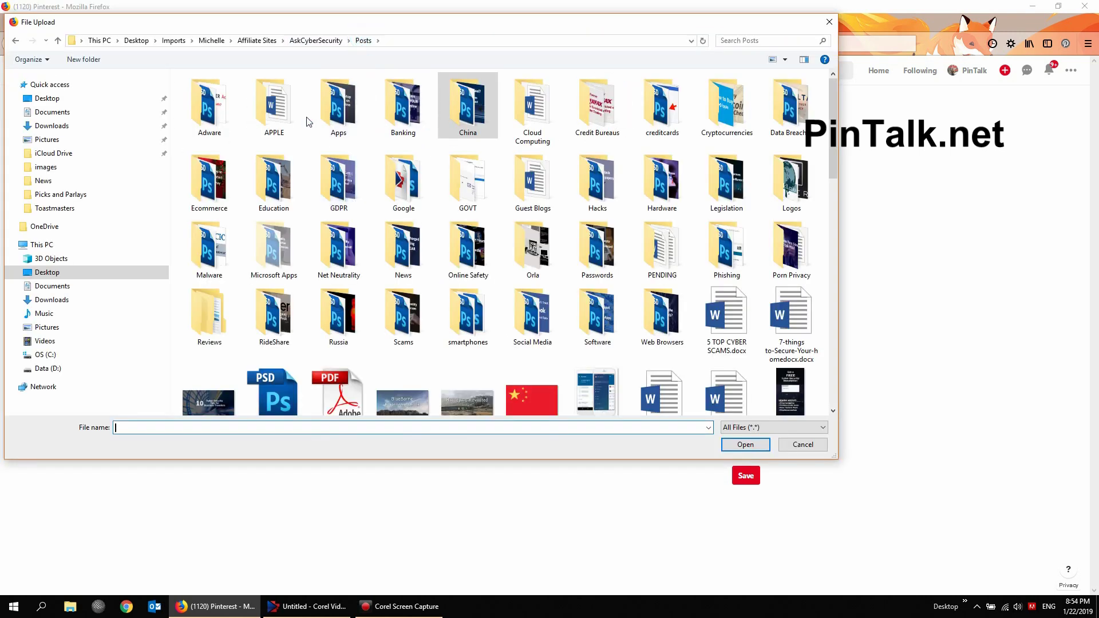
double_click(330, 120)
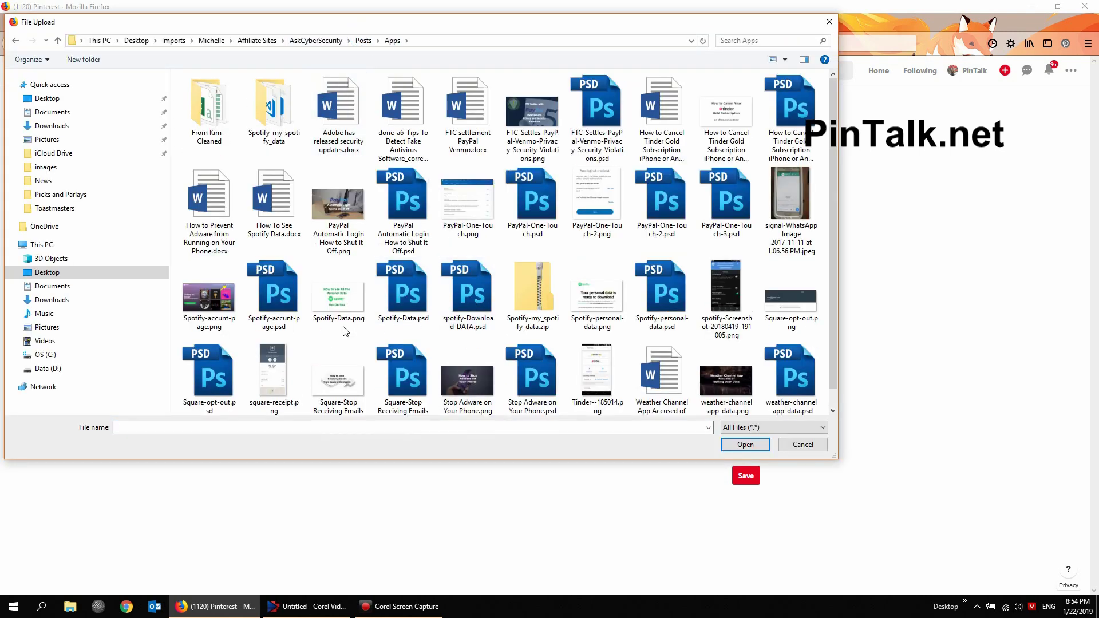
click(214, 300)
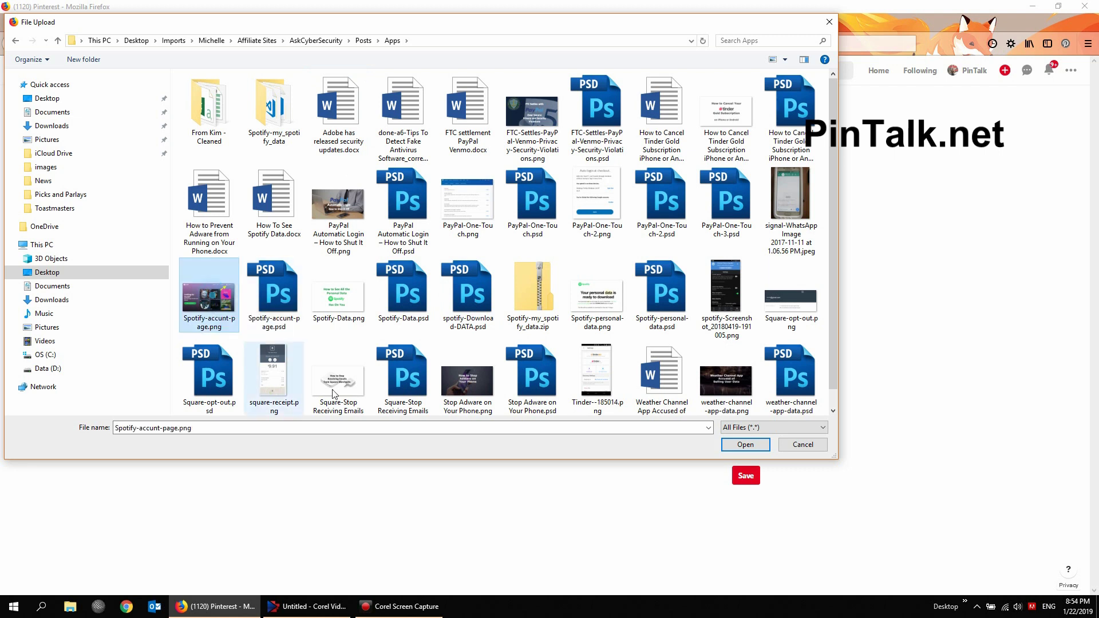
click(750, 447)
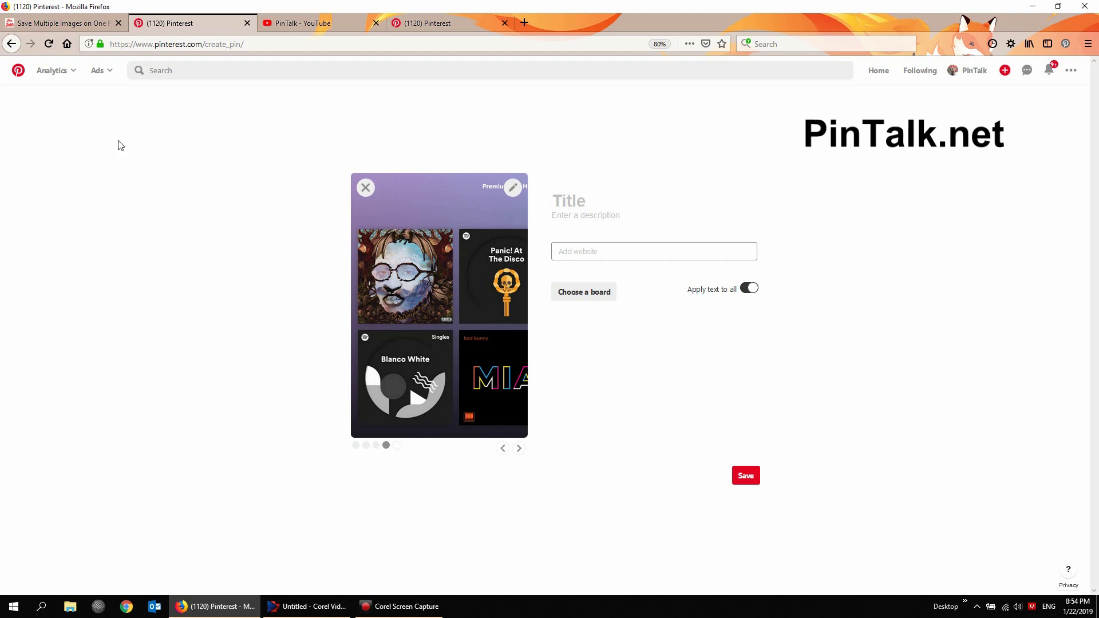
click(67, 23)
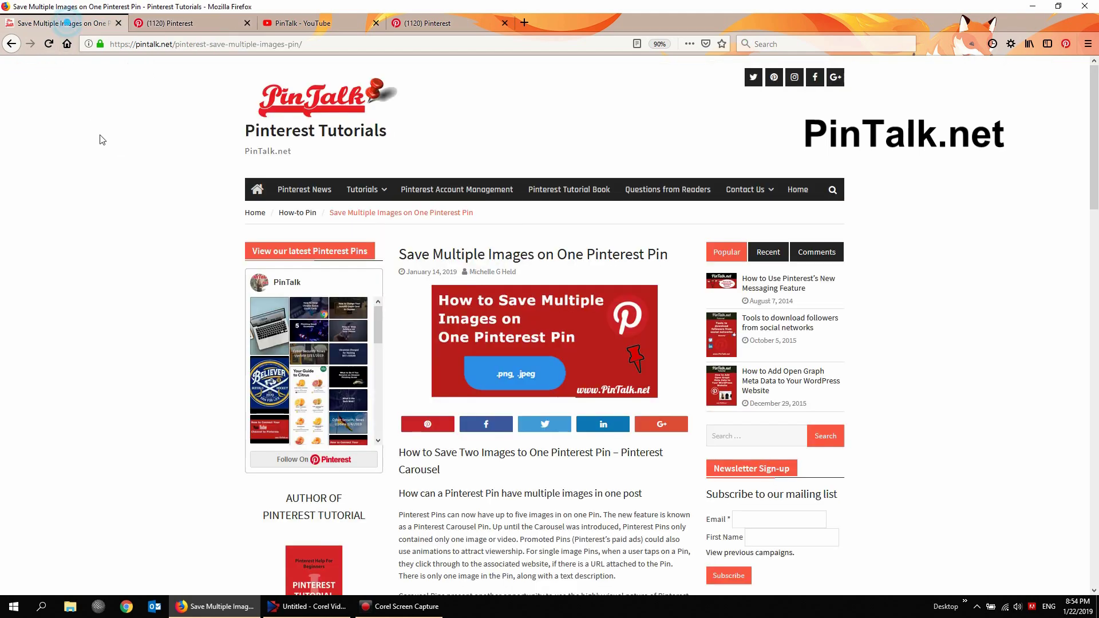
click(228, 45)
key(ctrl+c)
click(172, 22)
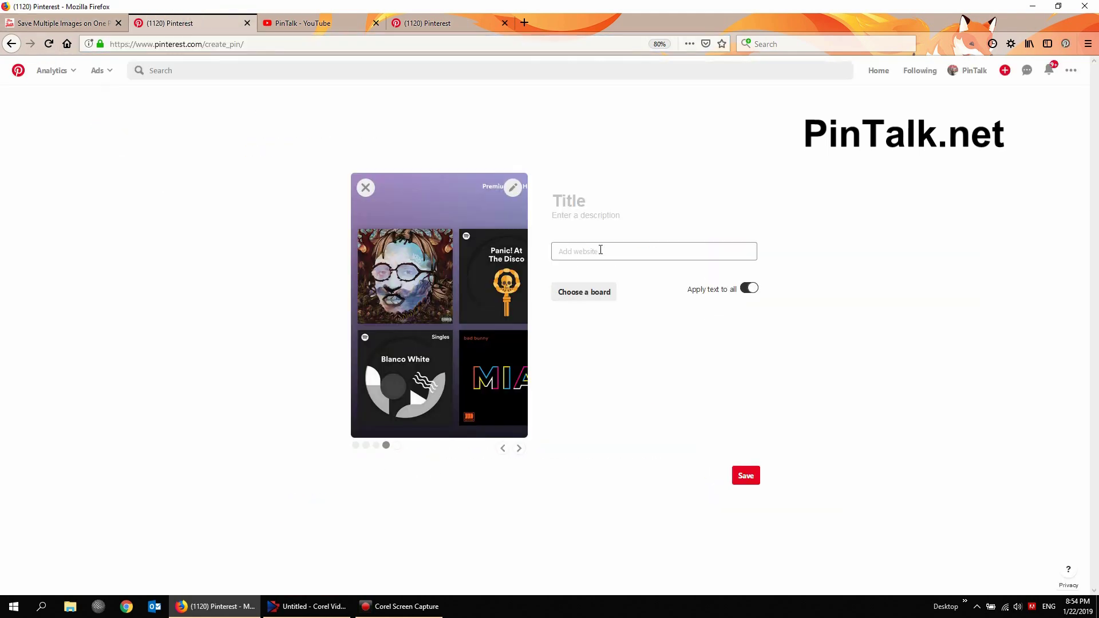
click(601, 248)
key(ctrl+v)
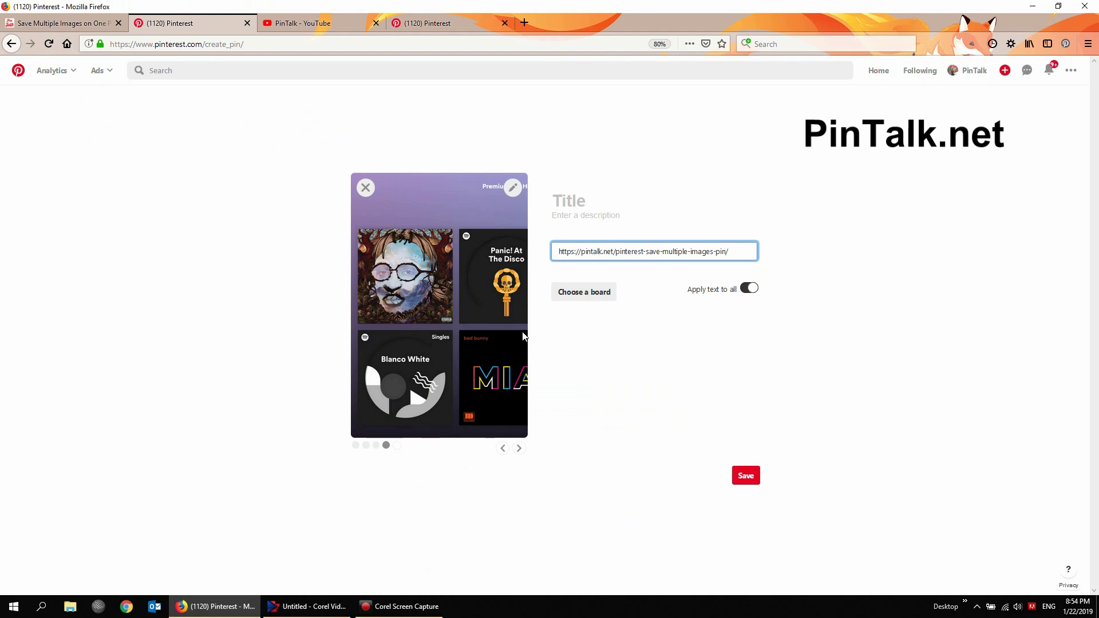
Title the Pin "Pinterest Carousel Pin"
click(578, 205)
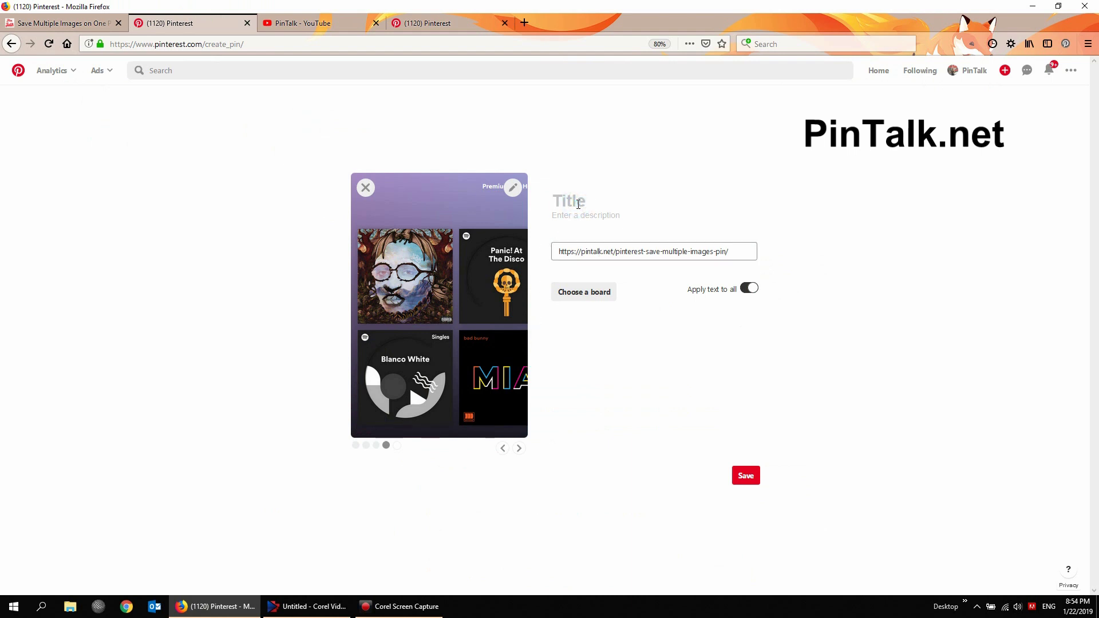
text(Pinterest Carousel)
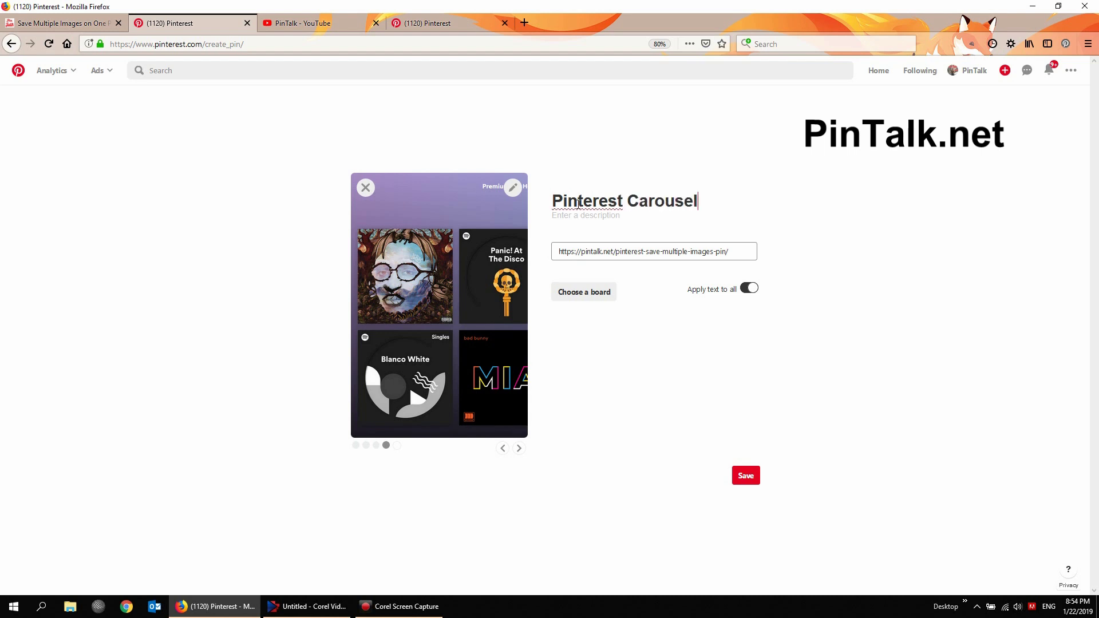
text( Pin)
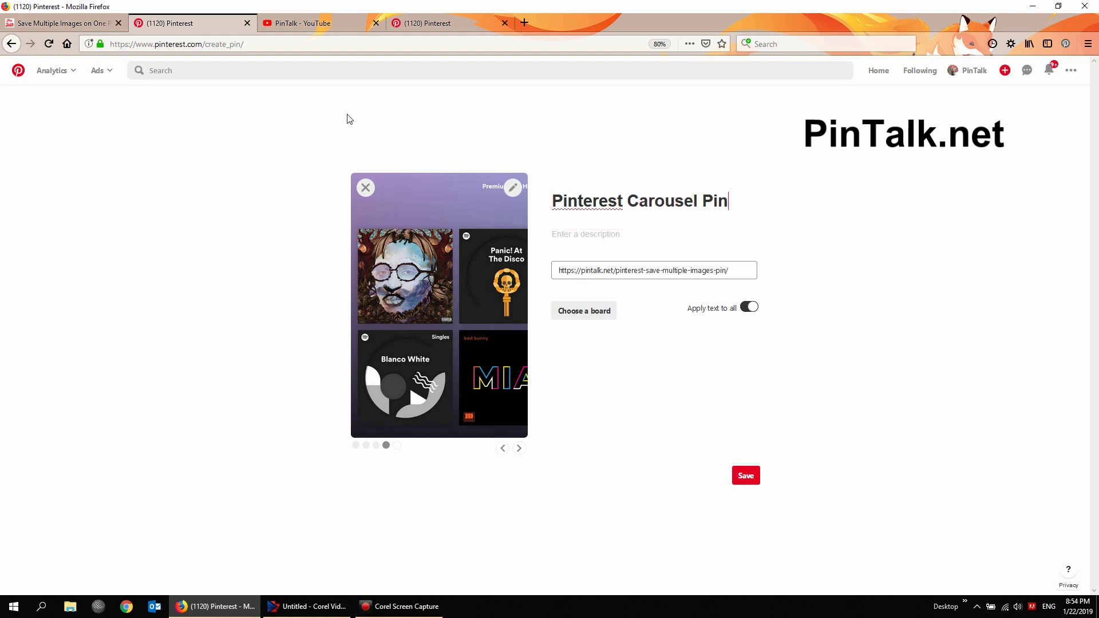
Copy the article's "Why Use Multiple Images in a Post?" heading and paragraph into the Pin's description
click(49, 23)
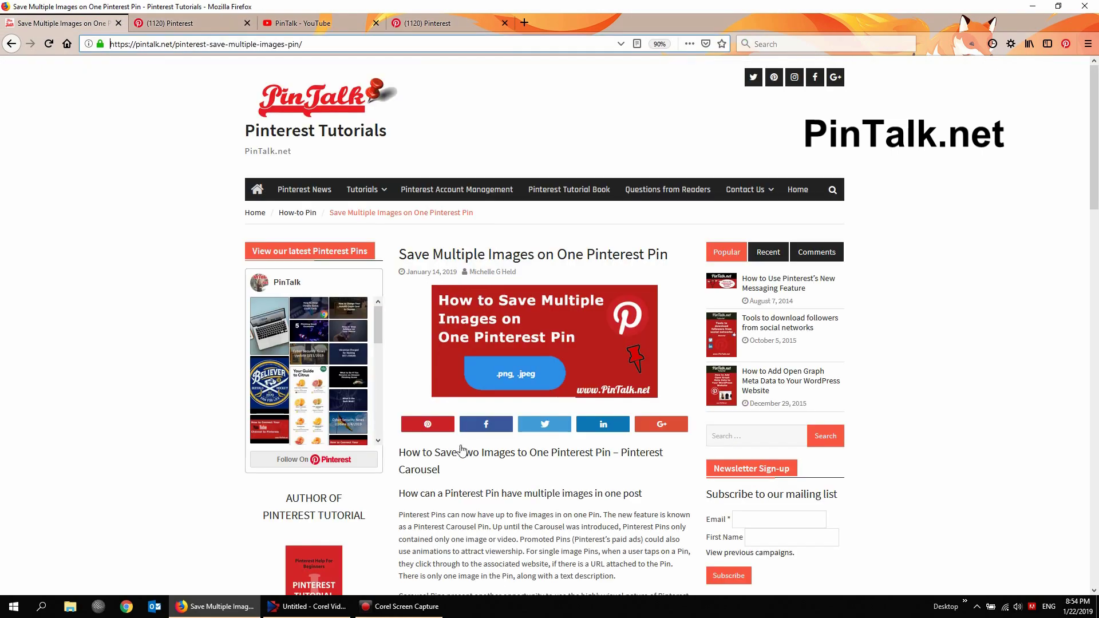
scroll(501, 464, down, 6)
scroll(501, 464, down, 5)
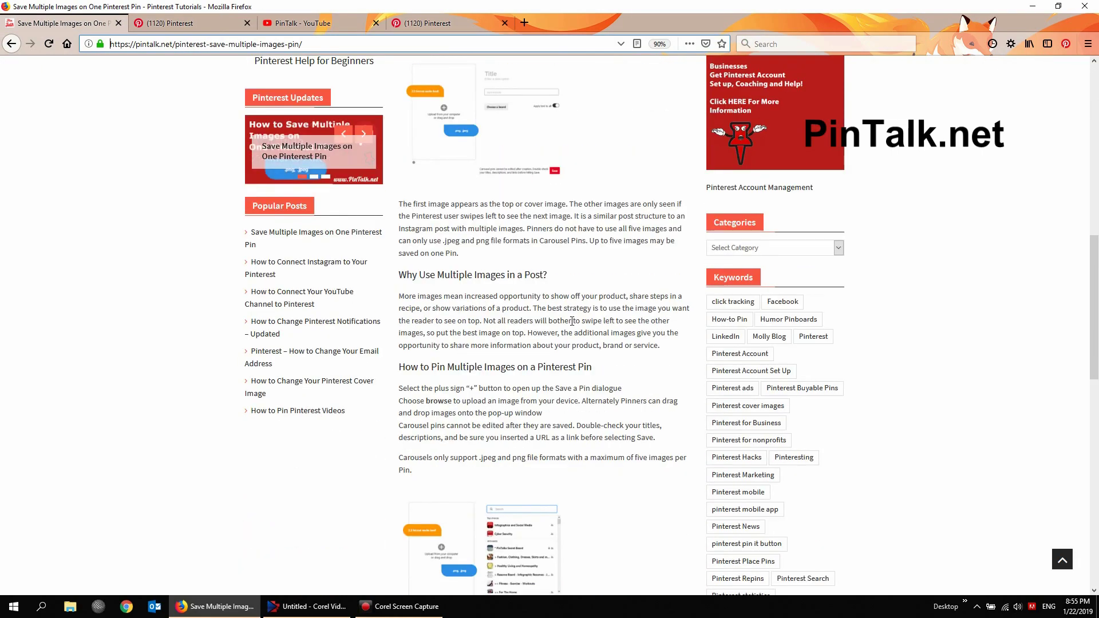
drag(660, 349, 400, 280)
key(ctrl+Tab)
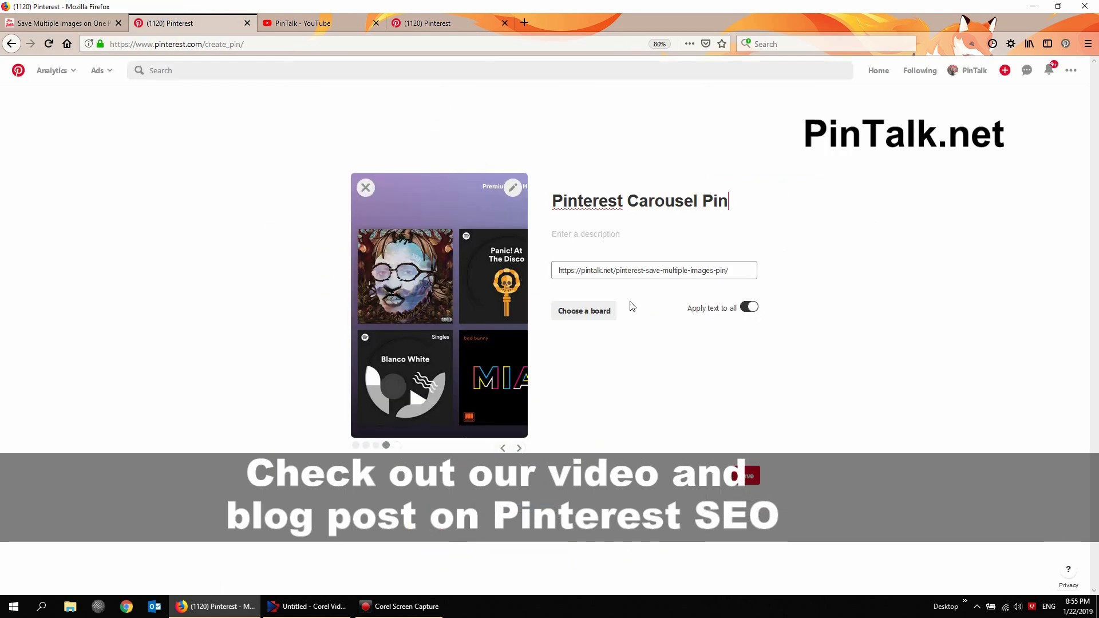
click(624, 229)
key(ctrl+v)
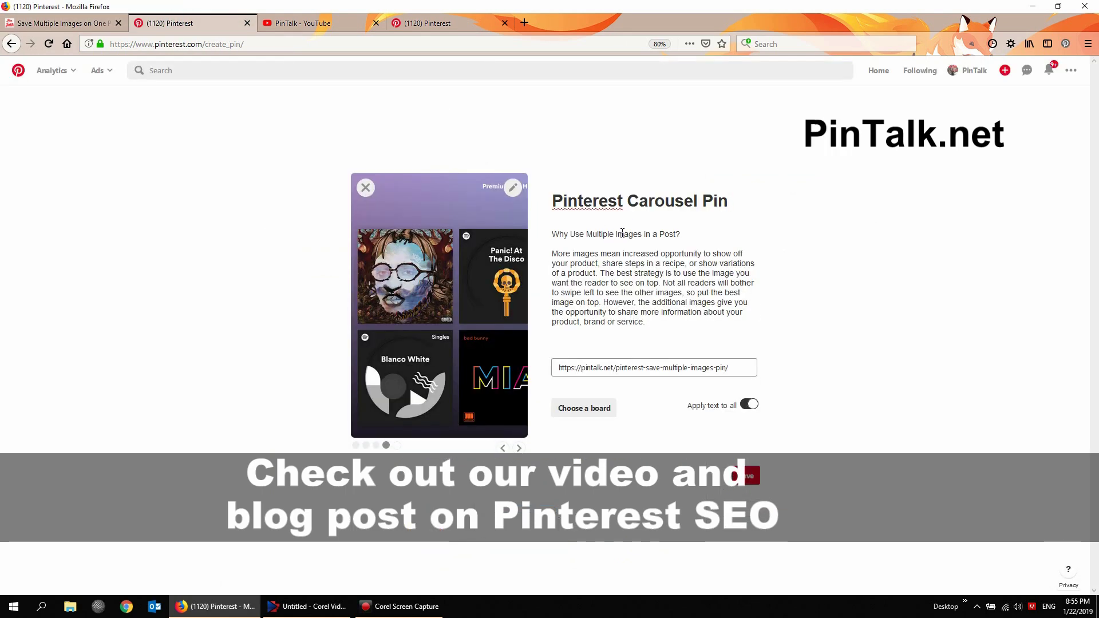
mouse_move(560, 202)
mouse_down()
mouse_move(734, 200)
mouse_move(550, 191)
mouse_up()
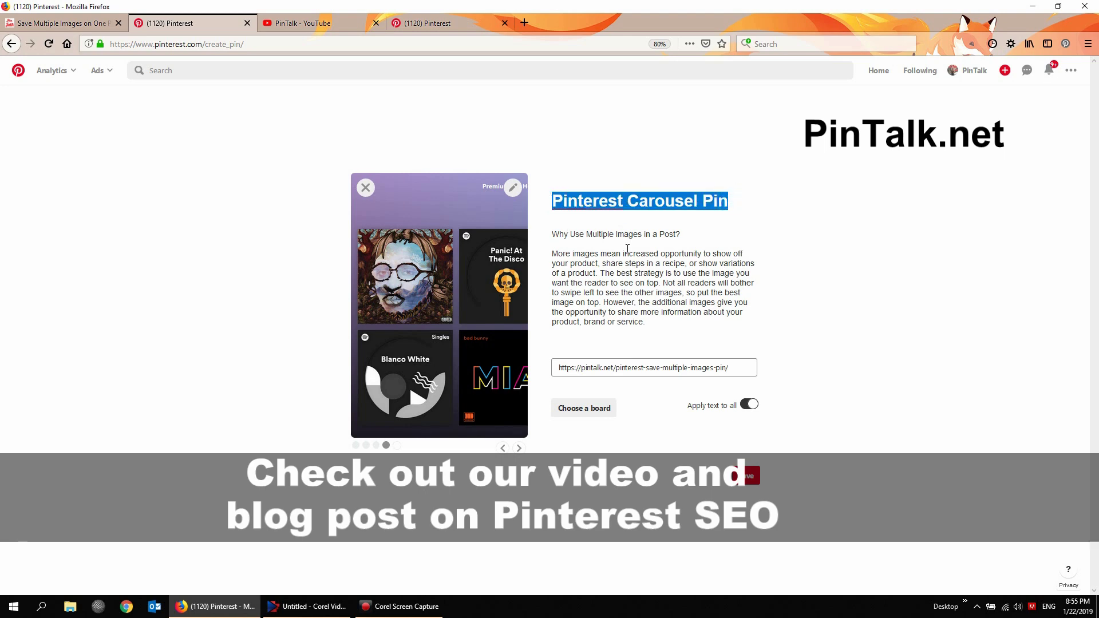
drag(650, 320, 551, 235)
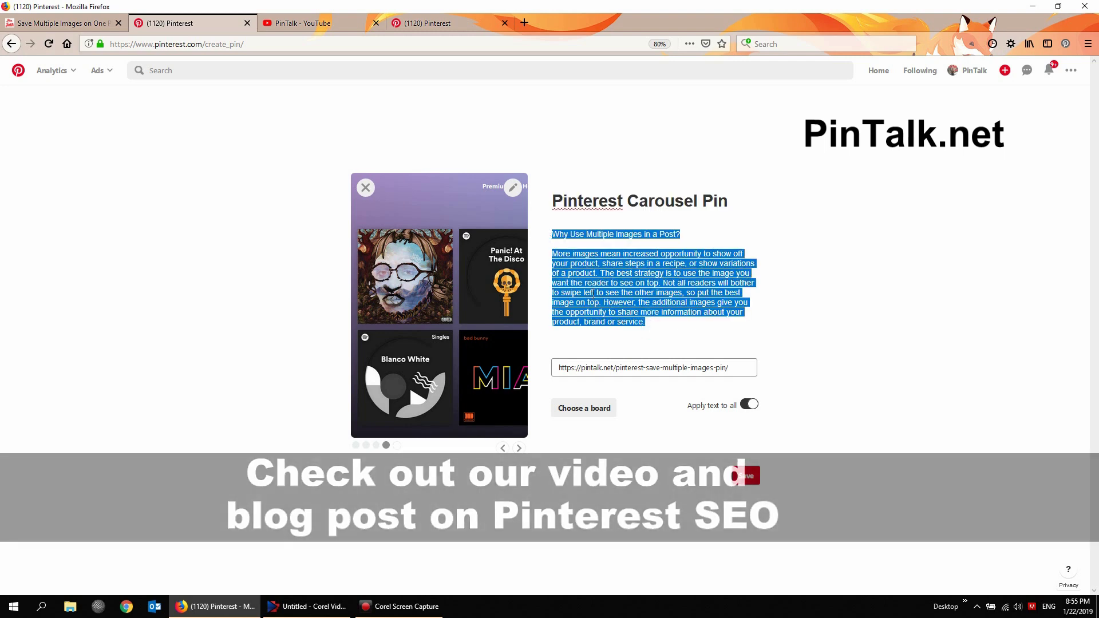
click(592, 293)
click(620, 369)
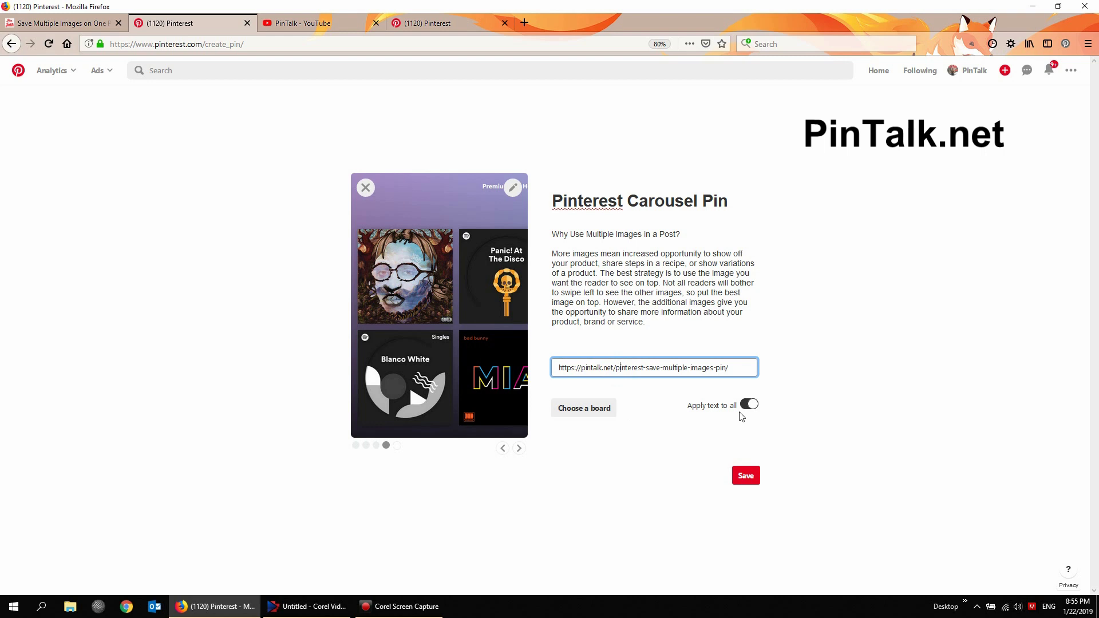
Choose the Infographics and Social Media board, keep the text applied to all images, and save the carousel Pin
click(584, 409)
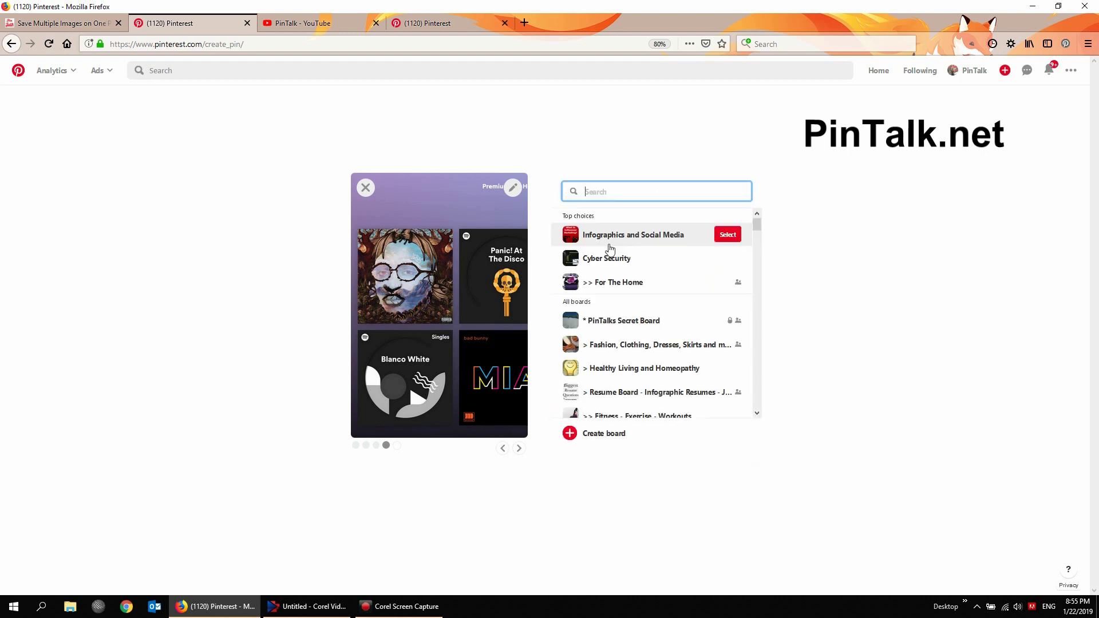
click(611, 242)
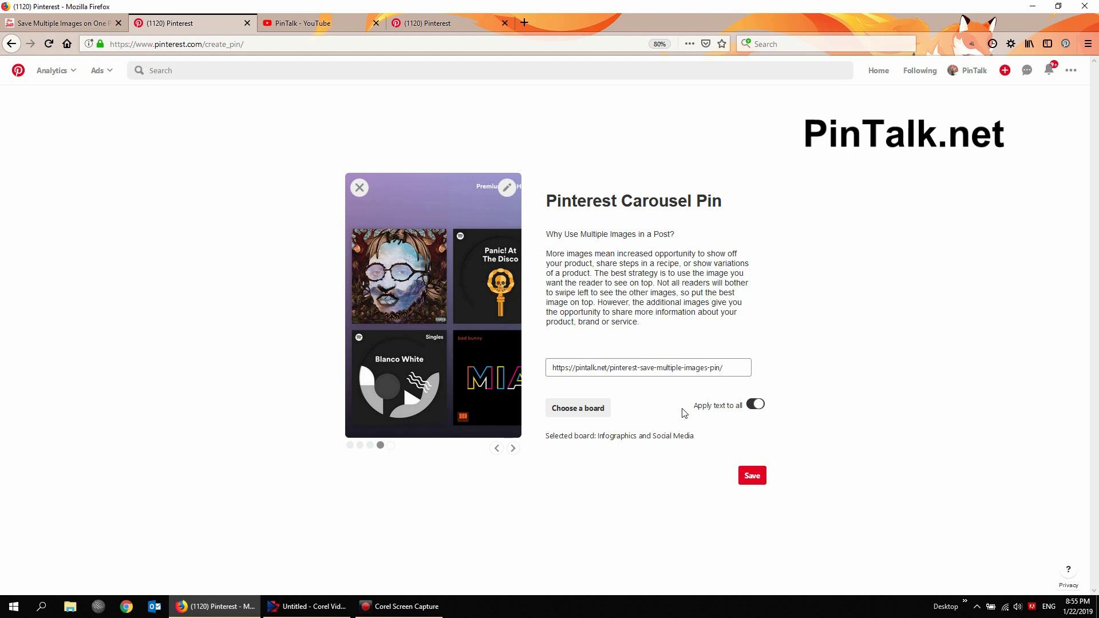
click(756, 408)
click(754, 409)
click(752, 477)
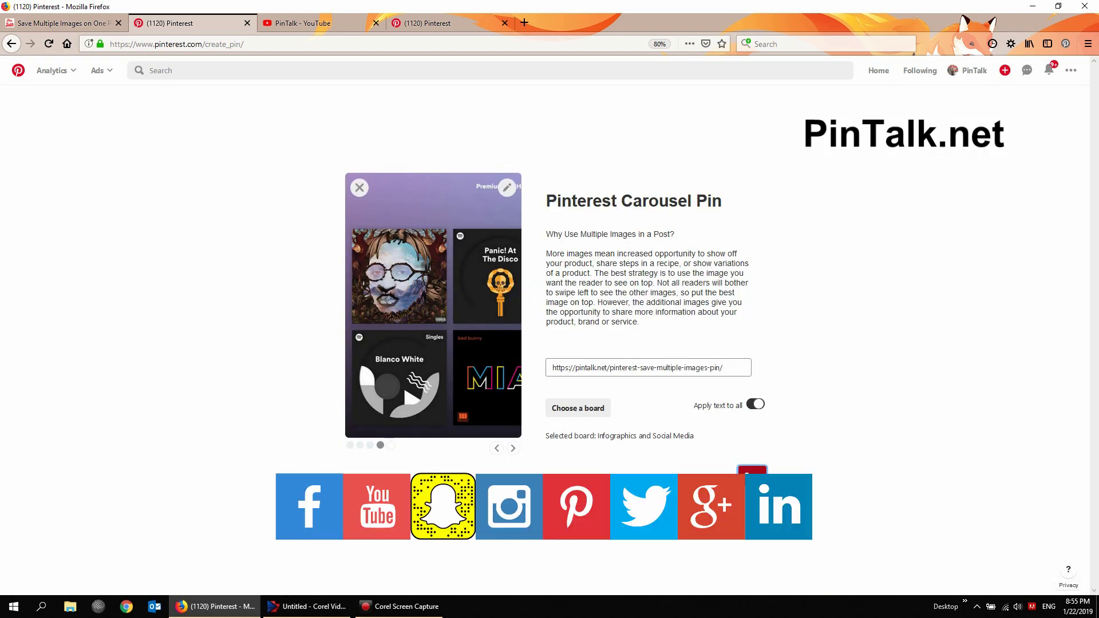
click(752, 475)
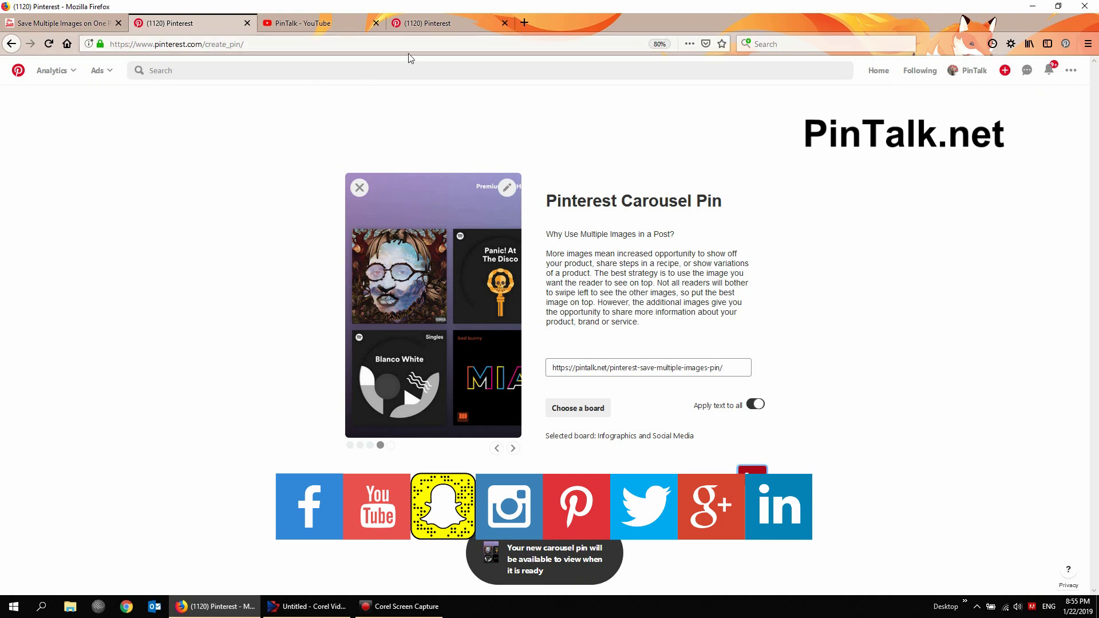
Show the Pins on the PinTalk profile and reload the page to check for the new Pin
click(425, 27)
click(500, 348)
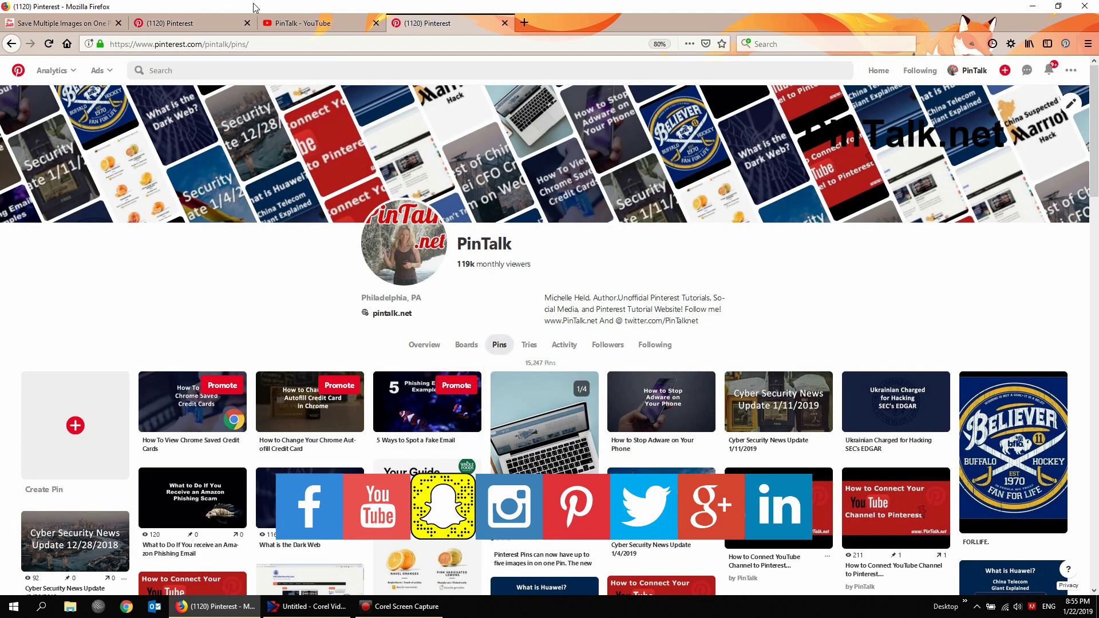
click(279, 46)
click(278, 47)
key(Return)
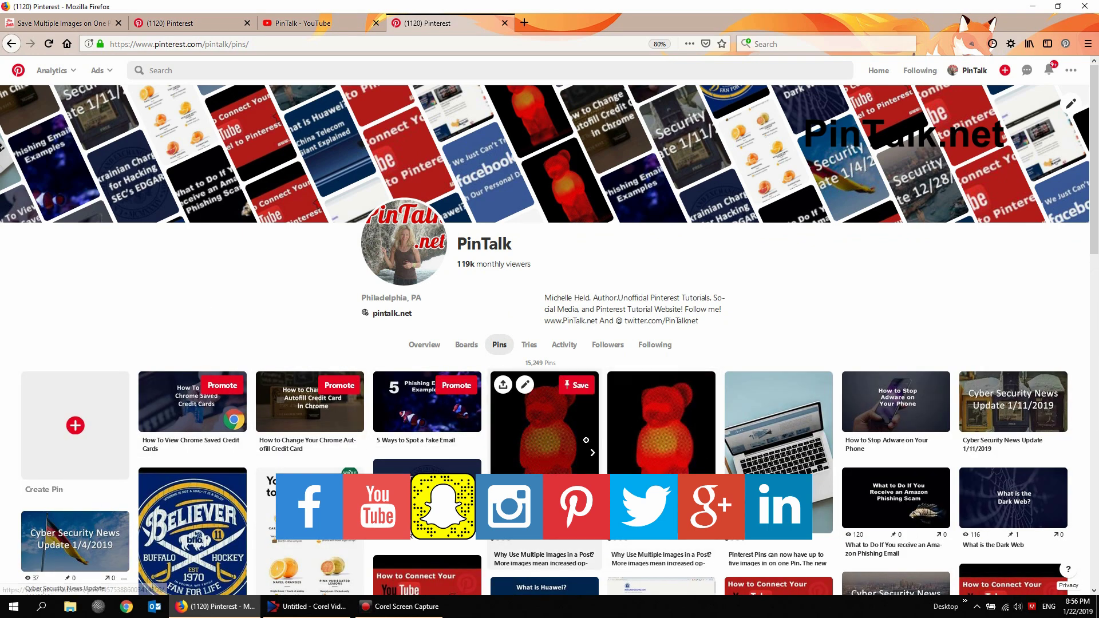
Open the newly saved red bear carousel Pin from the profile and page forward to its third image
scroll(773, 448, down, 1)
scroll(772, 448, down, 1)
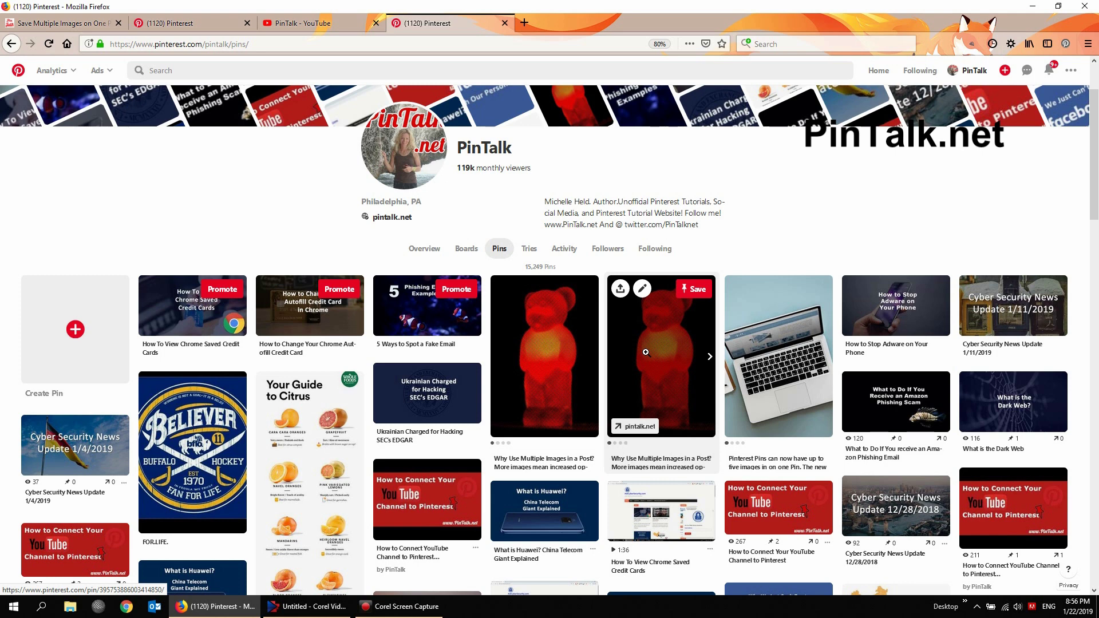
click(678, 349)
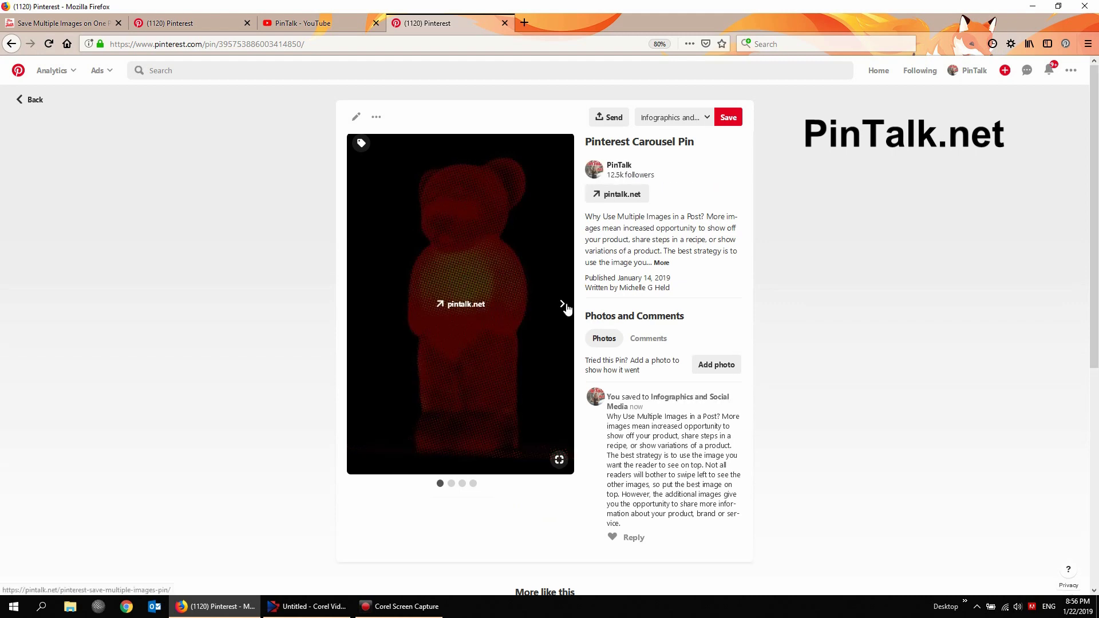
click(562, 303)
click(563, 304)
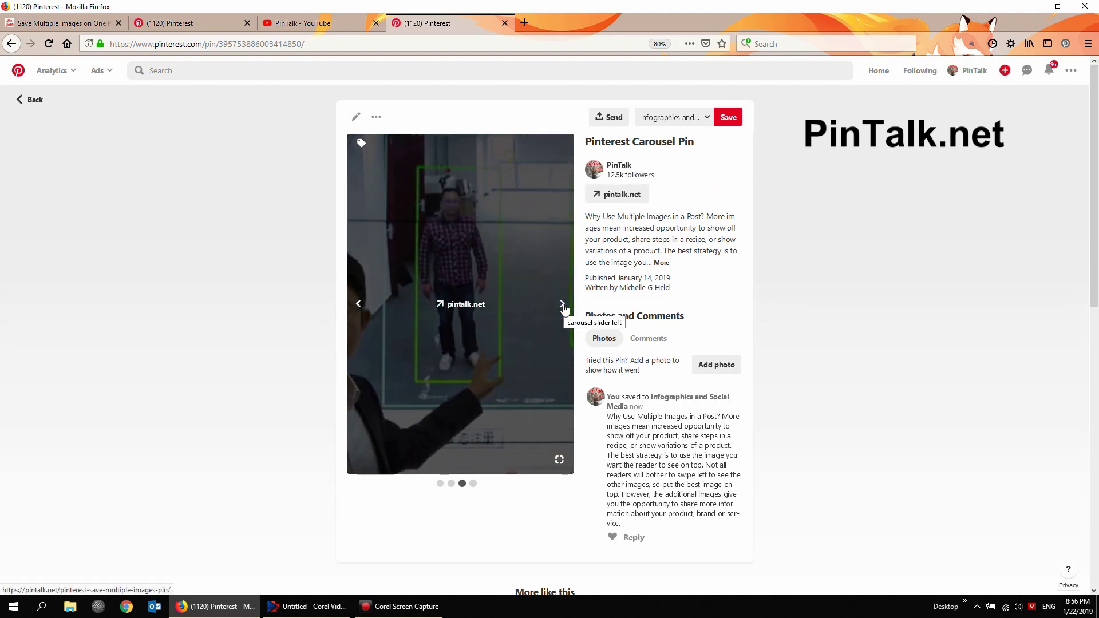
View the open carousel Pin's fourth image, page back to its first image, and return to the PinTalk profile's Pins
click(563, 304)
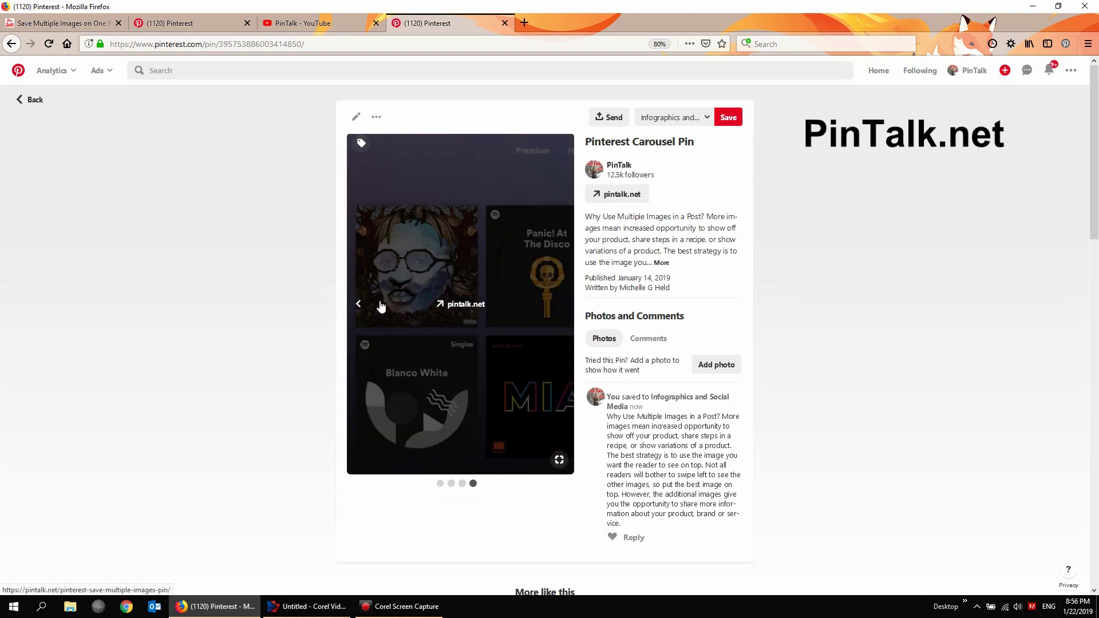
click(362, 308)
click(362, 308)
click(364, 311)
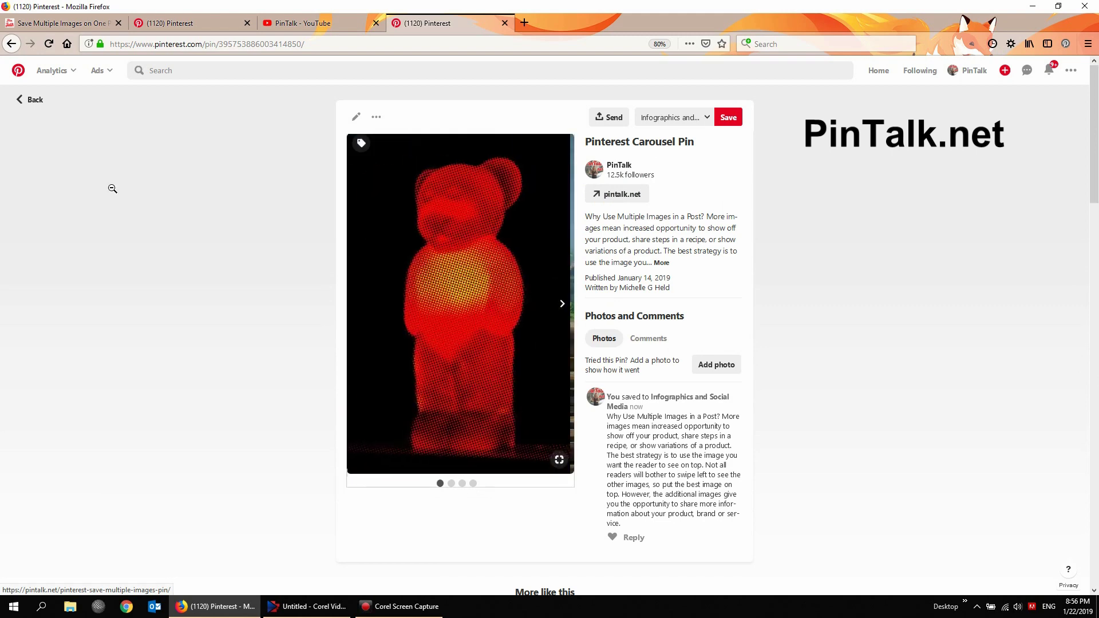
click(24, 103)
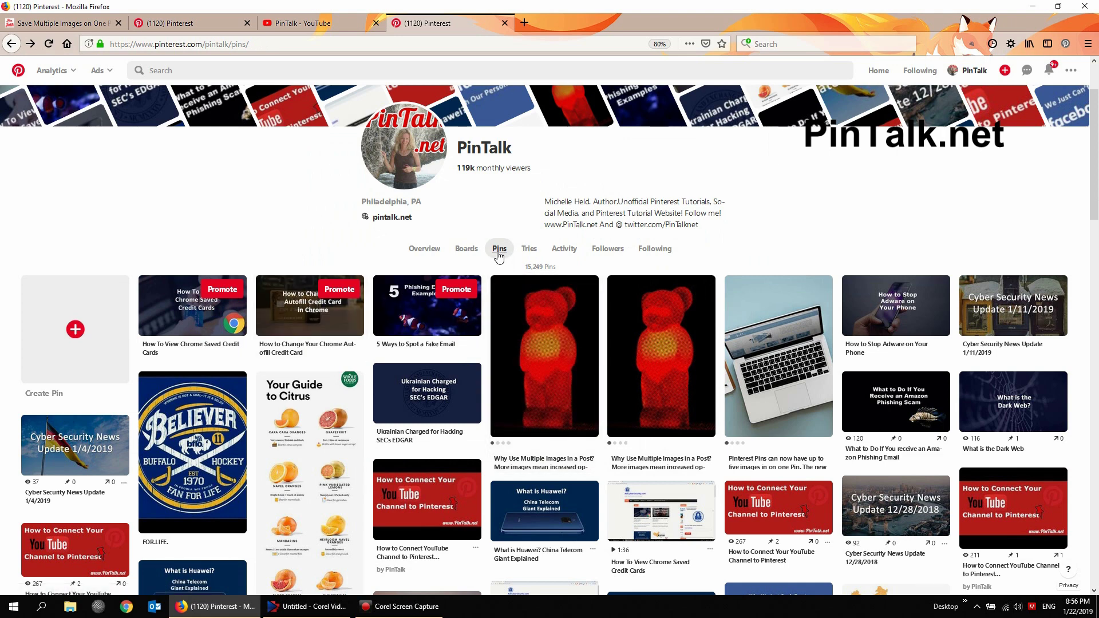
Open the first red bear carousel Pin on the profile, page to its fourth image and back to the second, and return
click(551, 344)
click(561, 306)
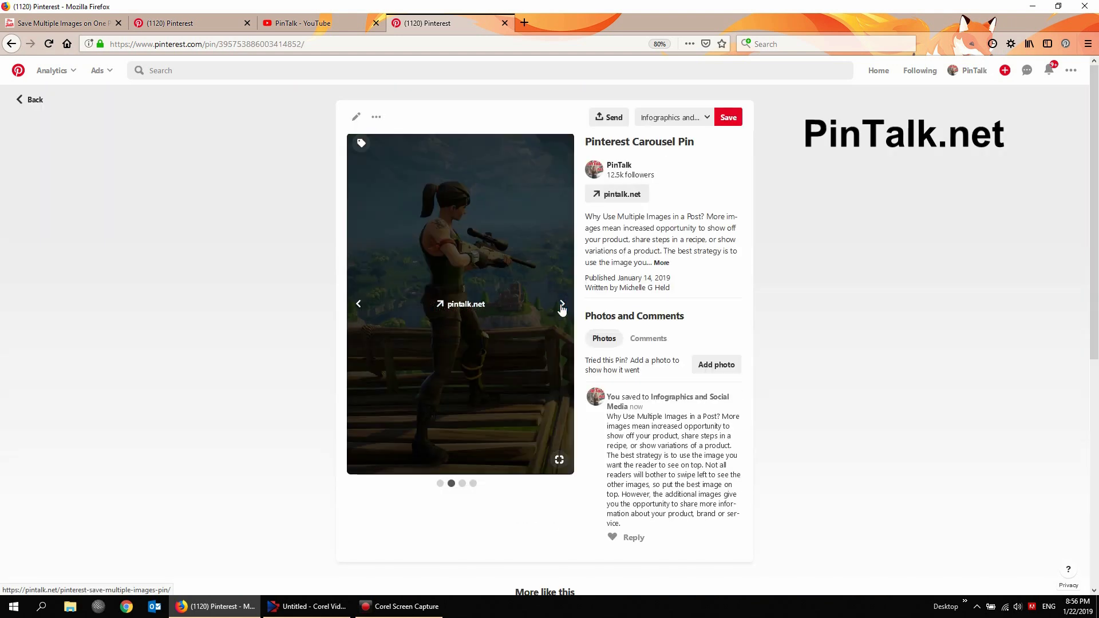
click(561, 307)
click(561, 306)
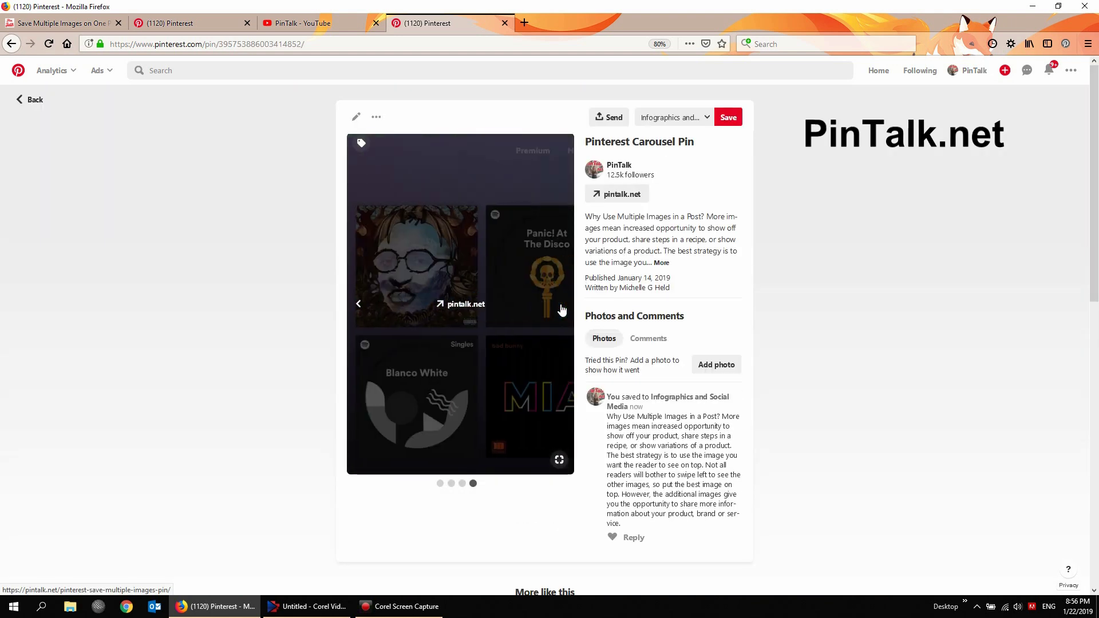
click(356, 307)
click(357, 306)
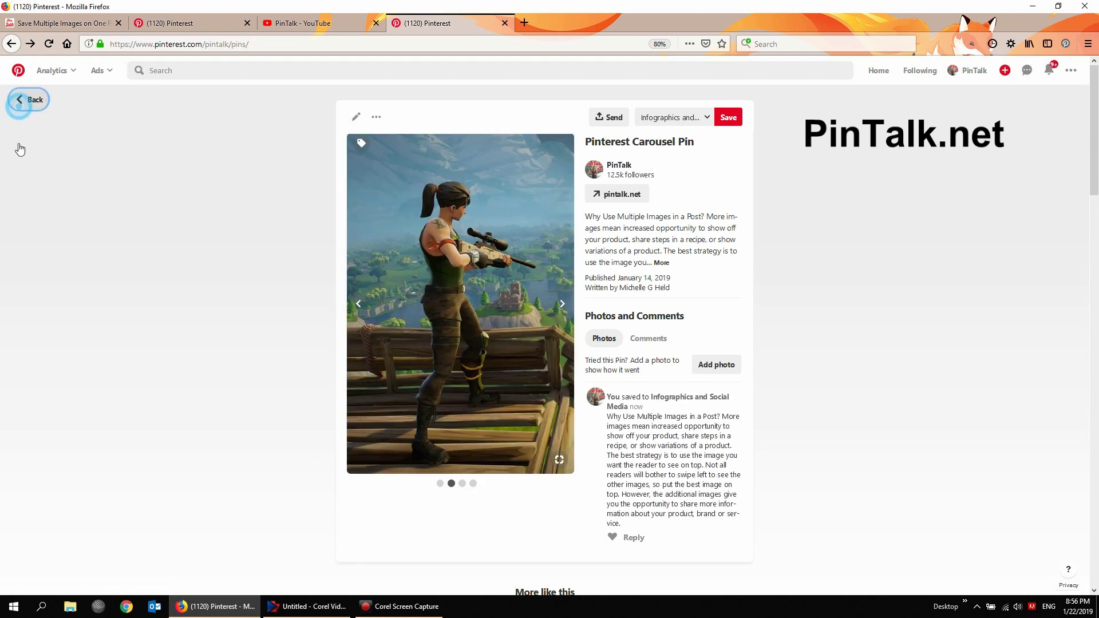
click(26, 100)
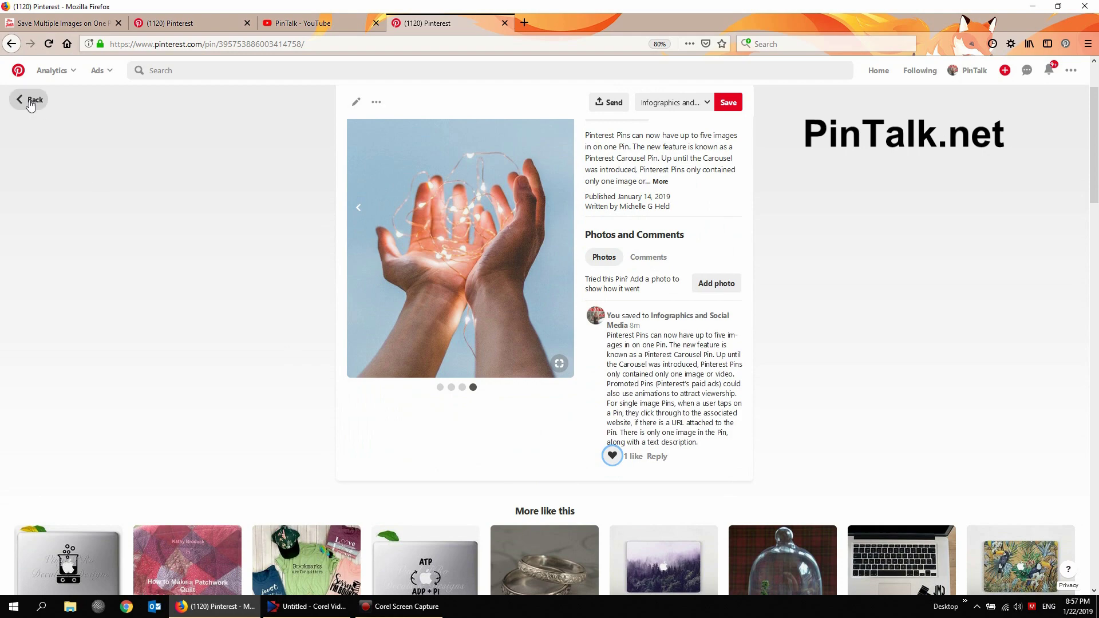
Leave the open carousel Pin, view the pintalk.net article linked from the first carousel Pin, and return to the profile's Pins
click(28, 102)
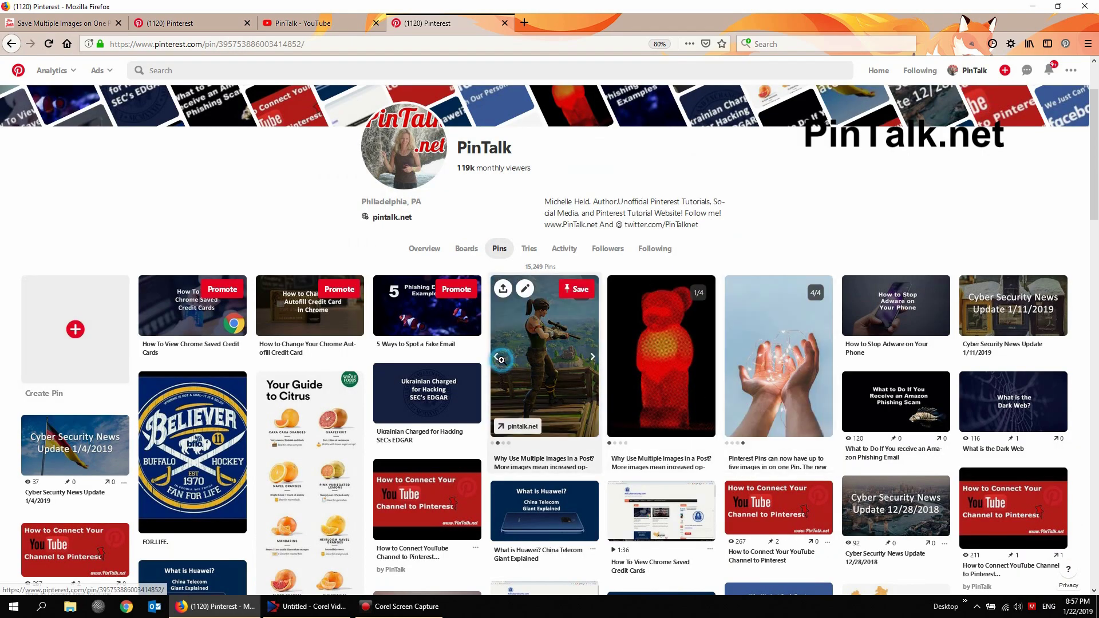
click(496, 358)
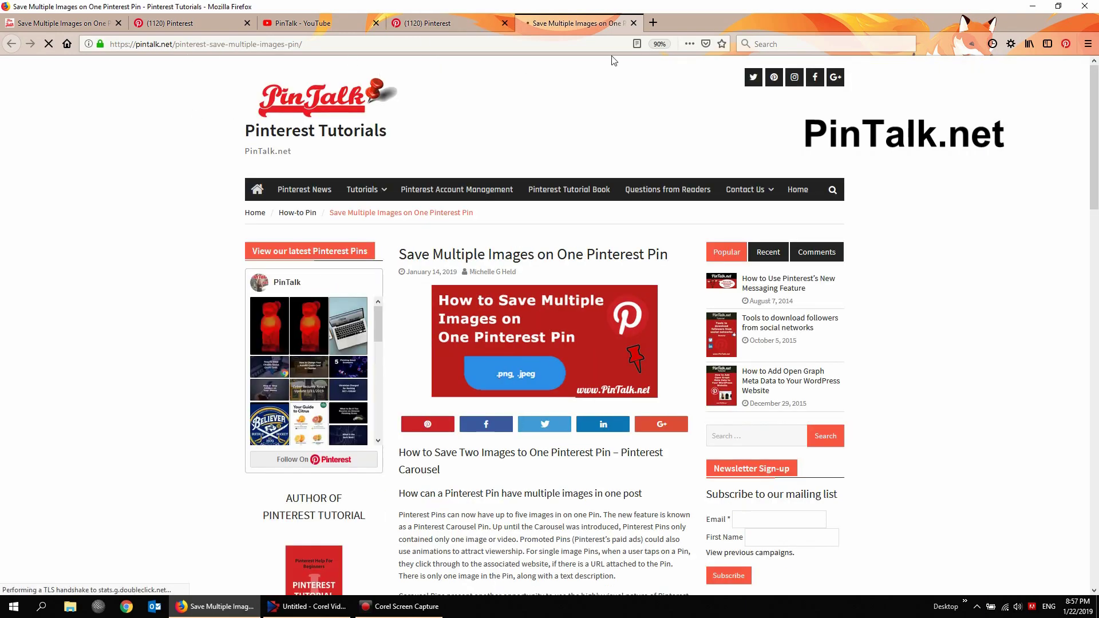
click(633, 23)
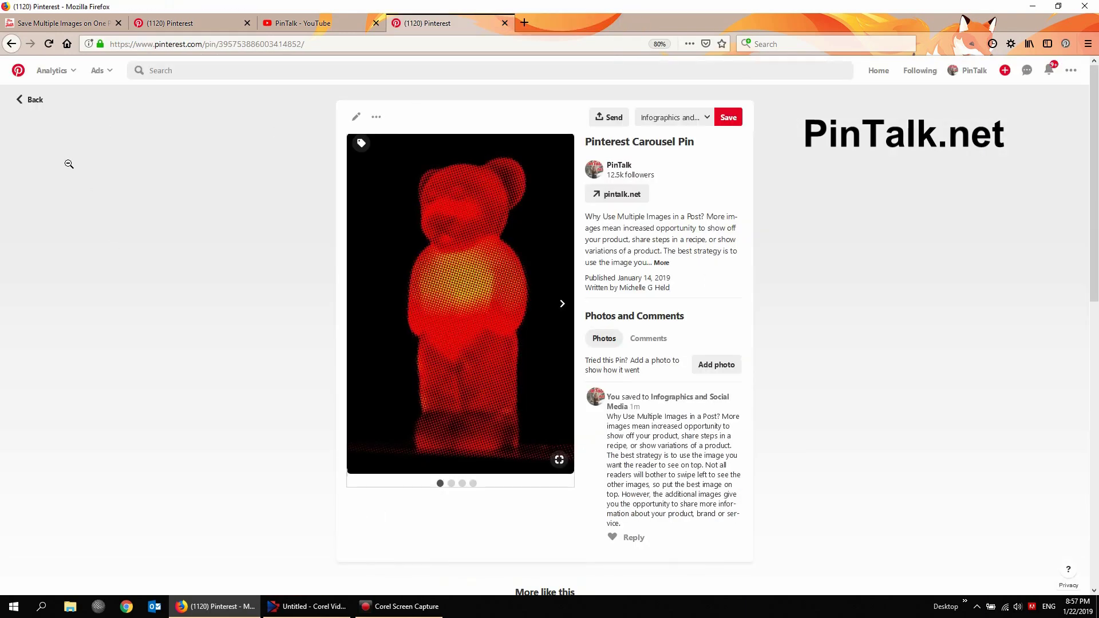
click(29, 101)
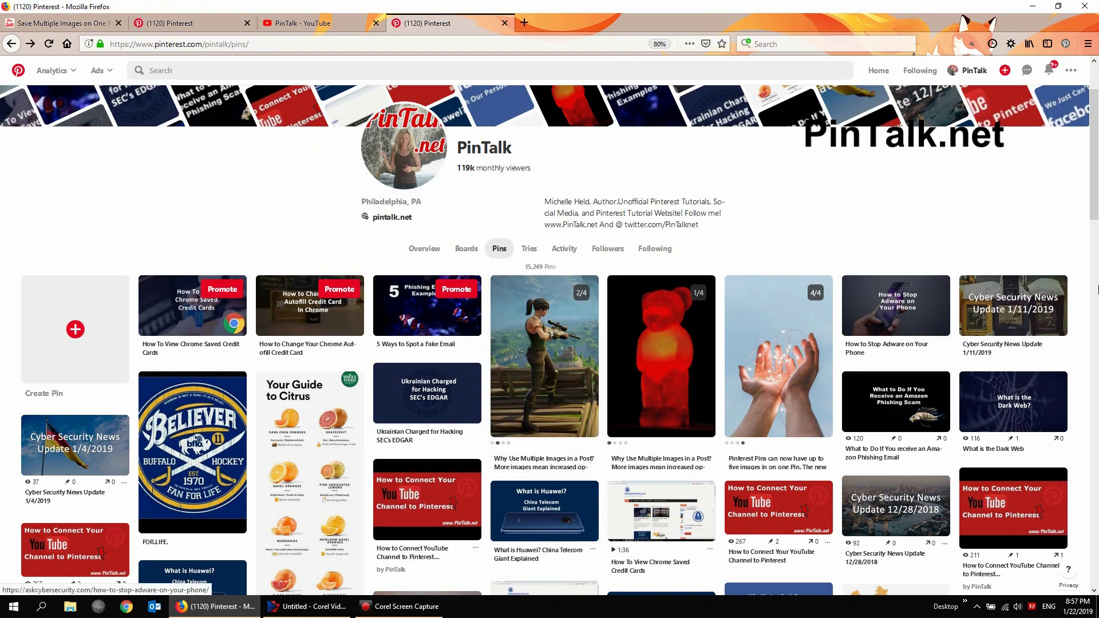
Page the first carousel Pin's preview on the profile to its fourth image, open that Pin, and go back
click(1004, 70)
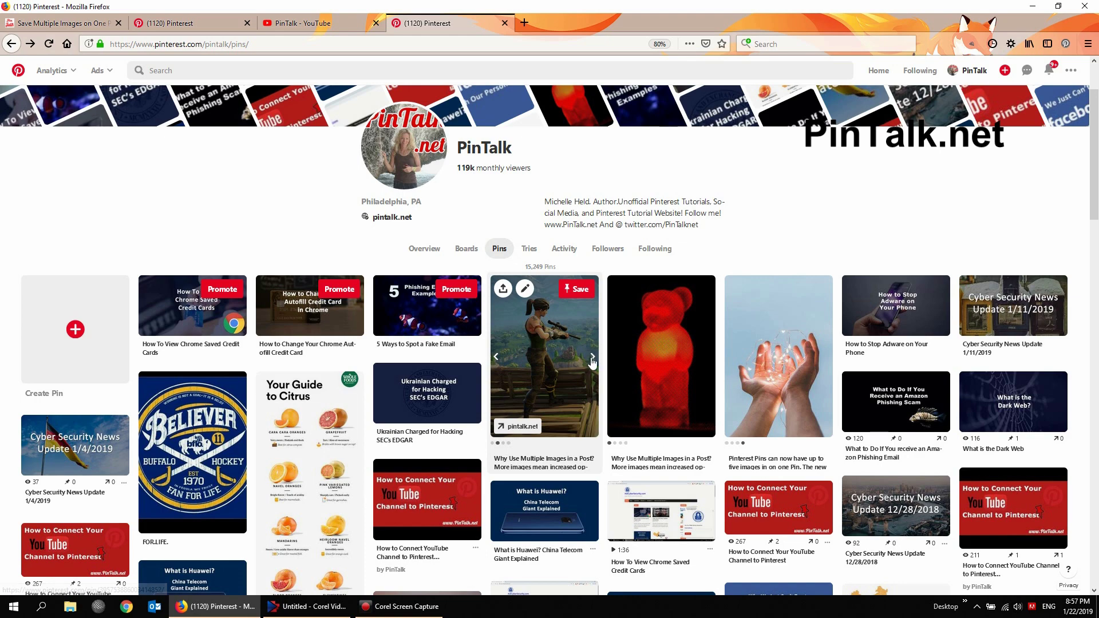
click(592, 357)
click(592, 358)
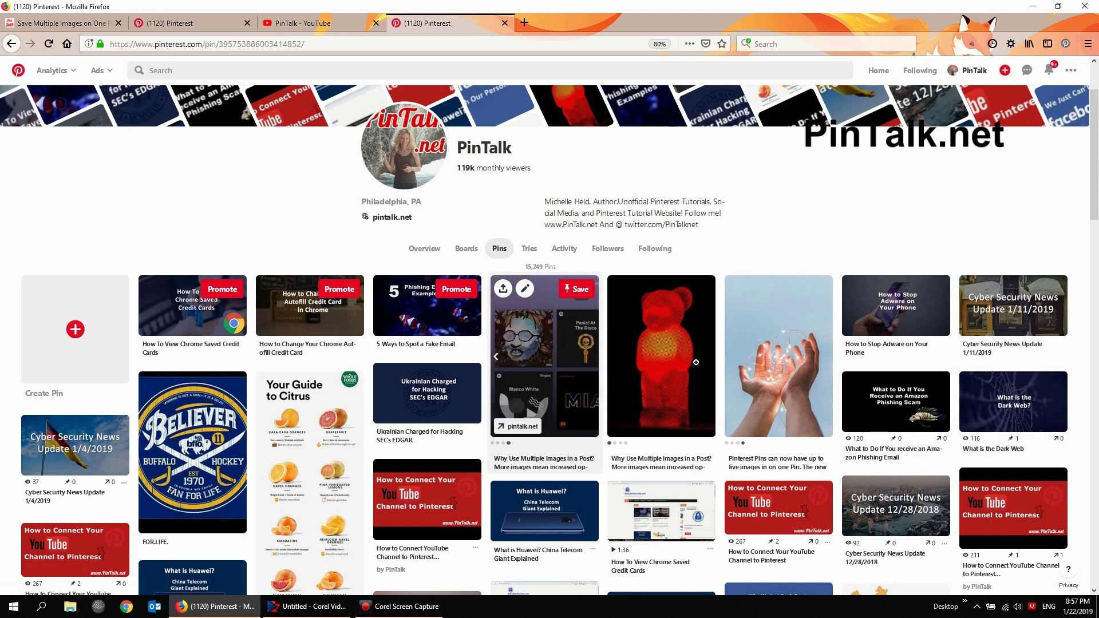
click(501, 358)
click(29, 100)
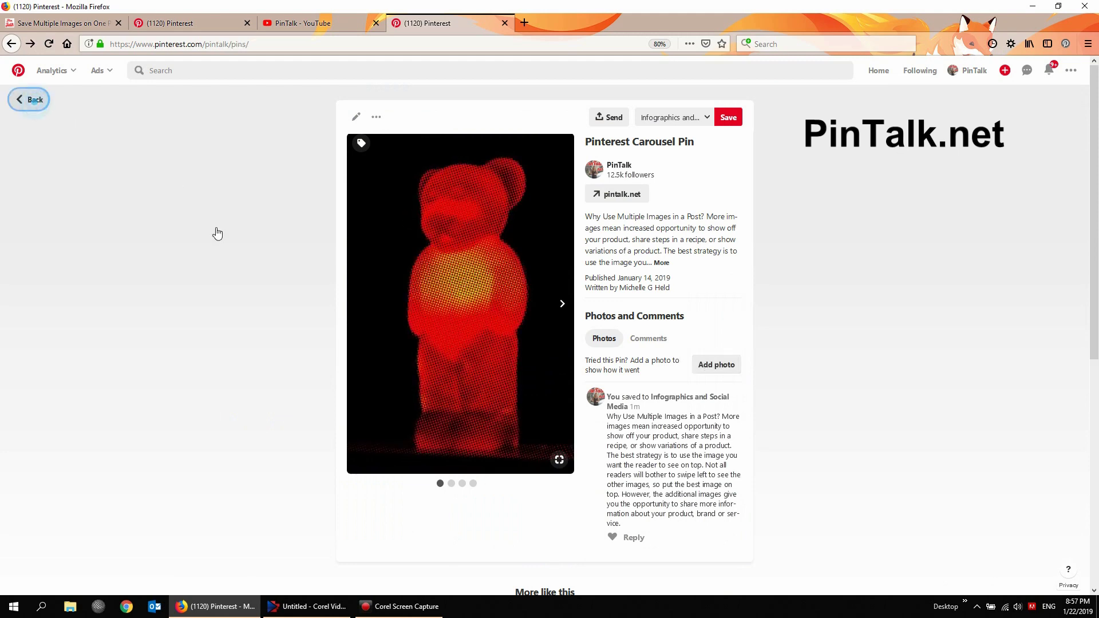
Page the second red bear carousel's preview to its fourth image and the laptop carousel's preview back to its first image
click(710, 357)
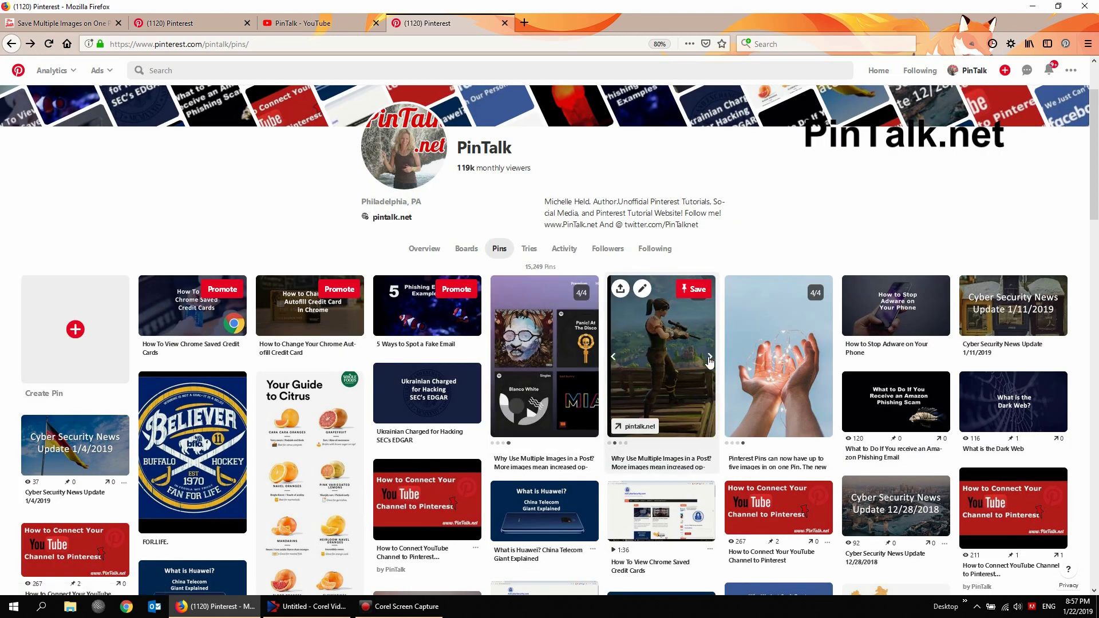
click(710, 357)
click(710, 357)
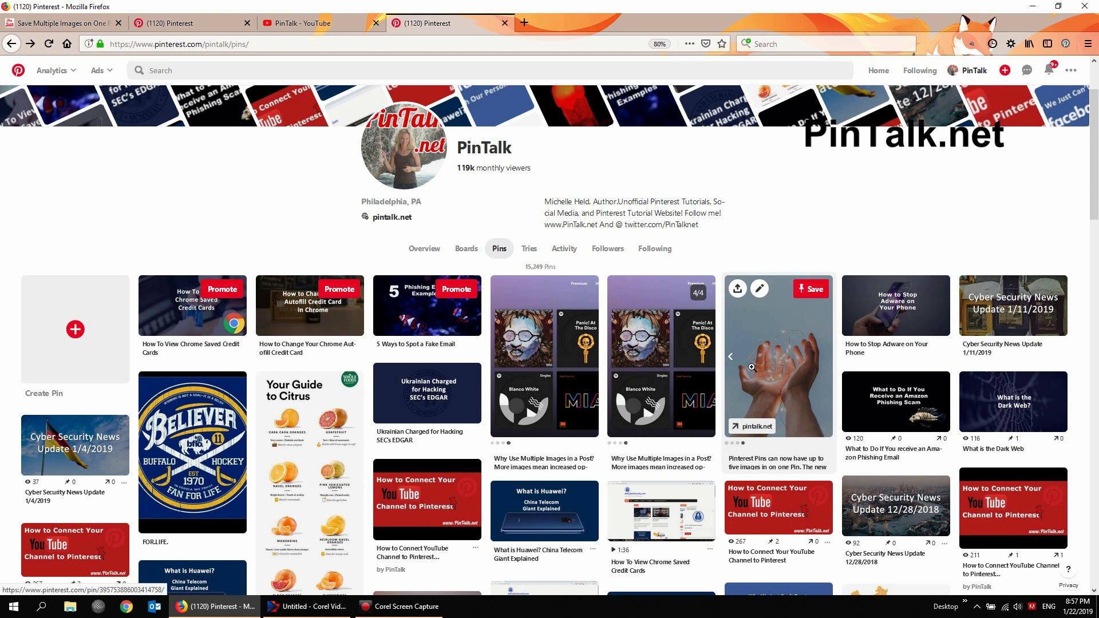
click(731, 360)
click(731, 359)
click(731, 360)
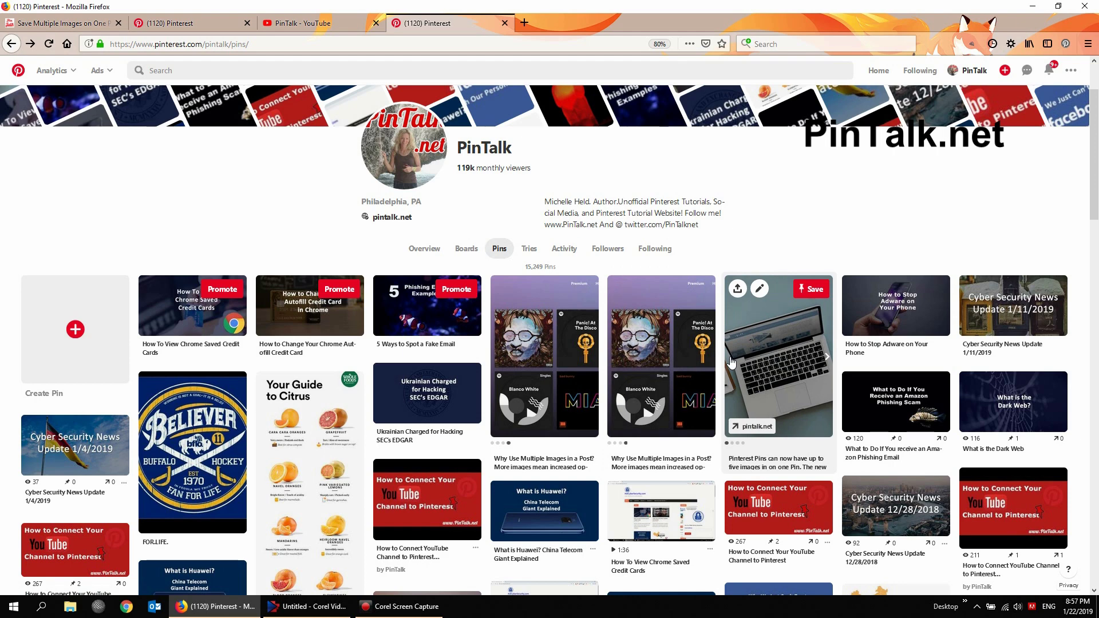
Show the PinTalk YouTube channel's videos and look through the "Save Multiple Images on One Pinterest Pin" article
click(331, 25)
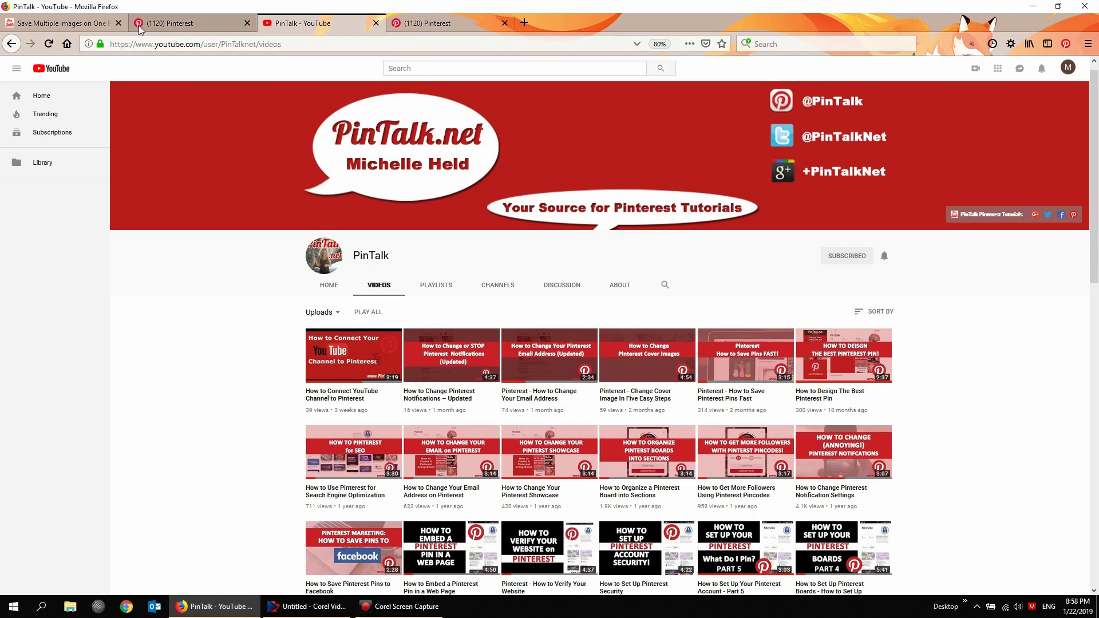
click(86, 23)
scroll(816, 448, up, 6)
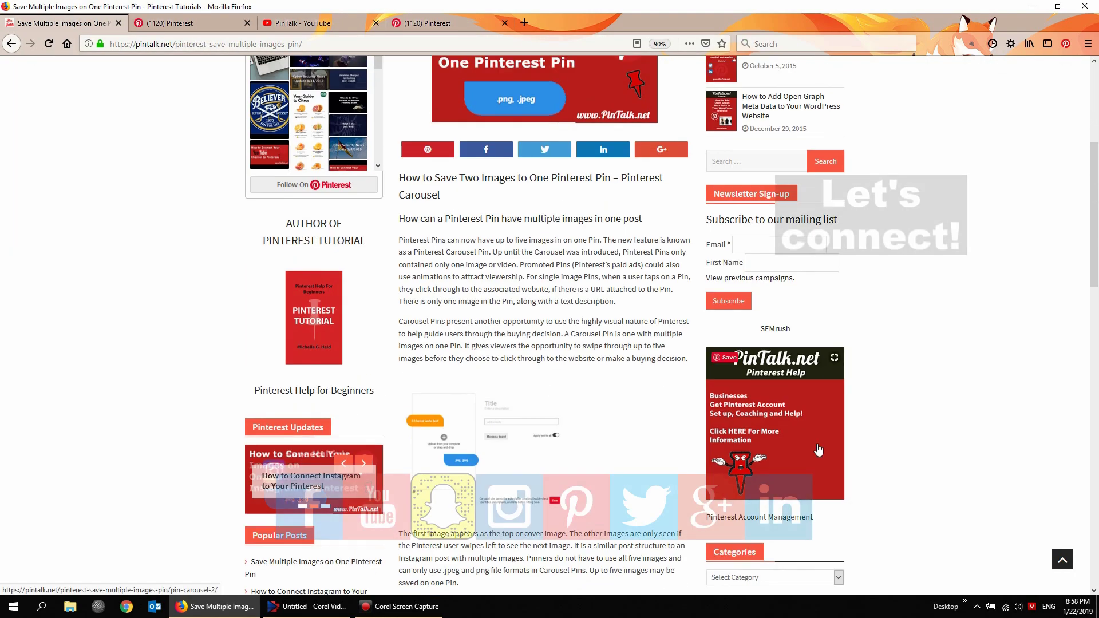
scroll(847, 397, down, 5)
scroll(836, 359, up, 6)
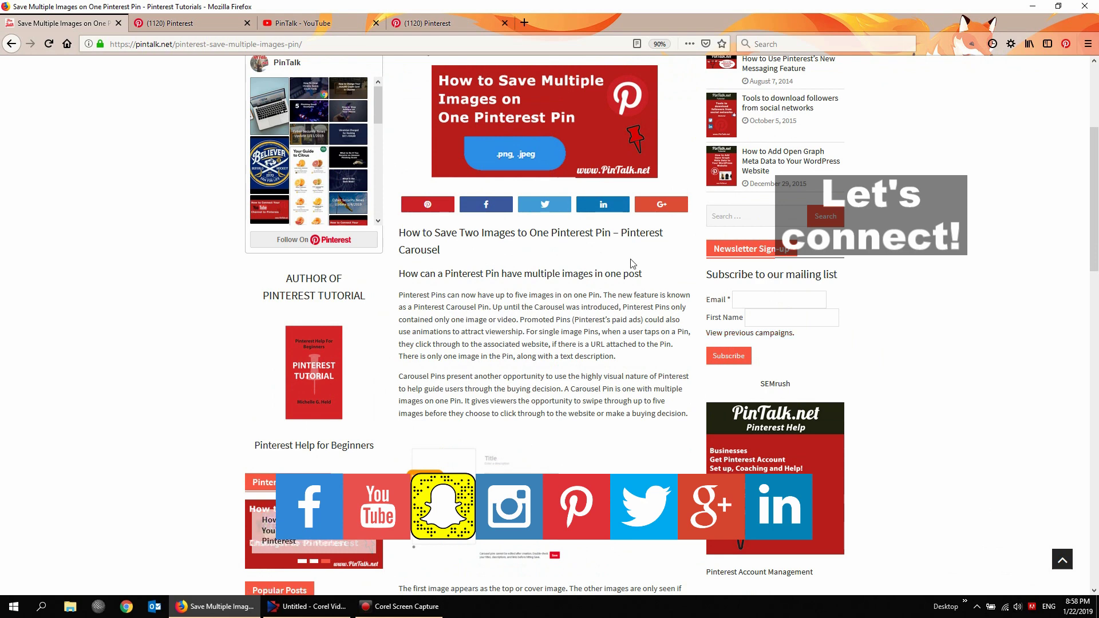
Return to the Pin creation page and open the Pinterest home feed
click(194, 22)
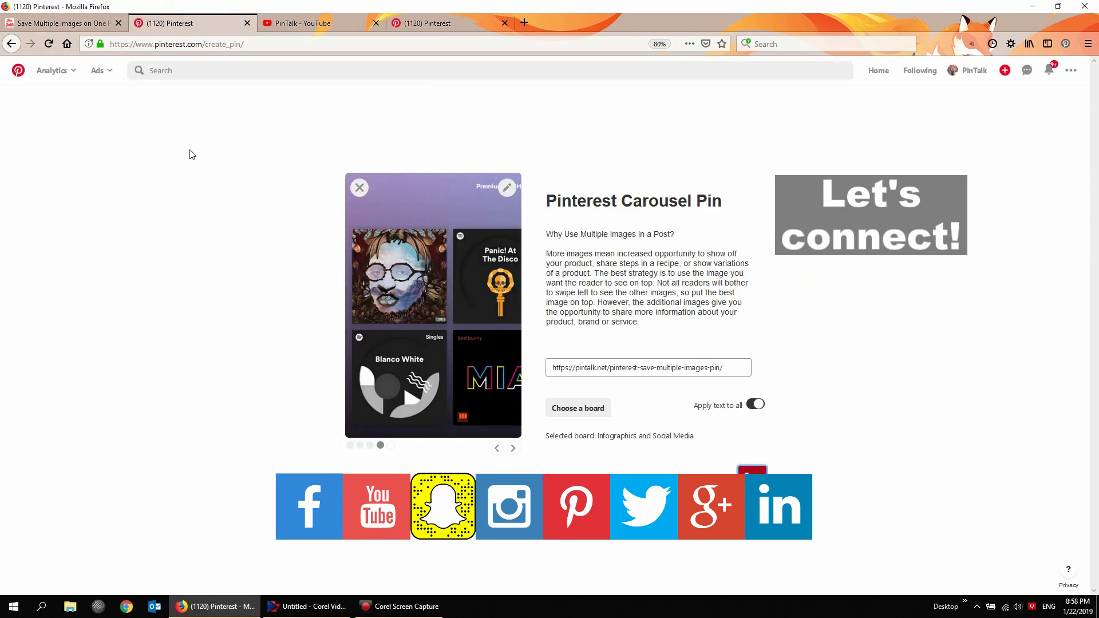
click(23, 72)
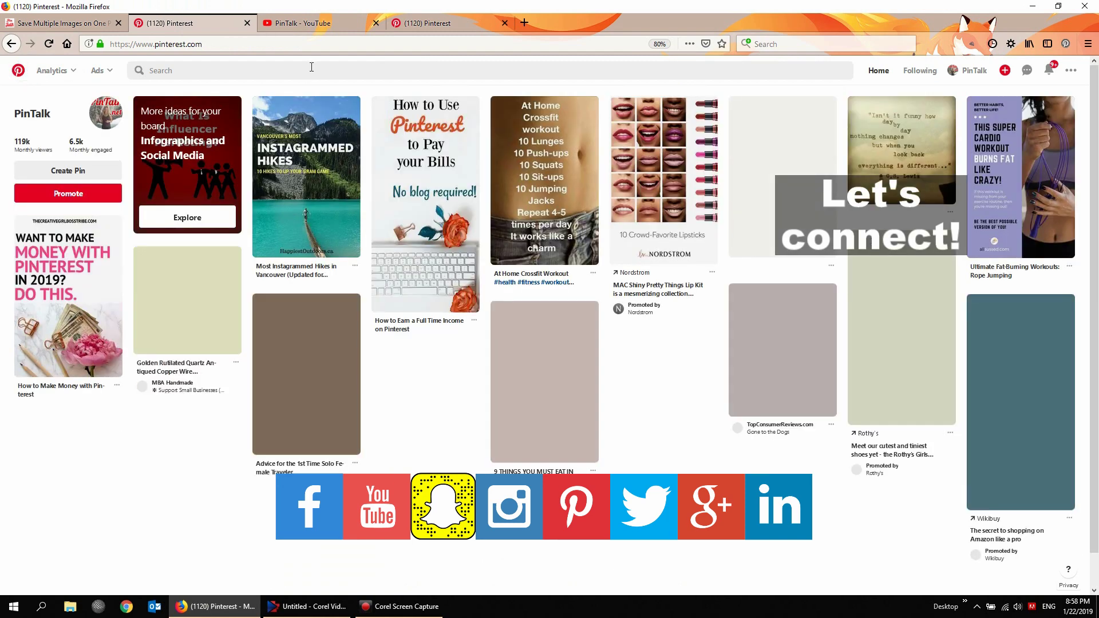